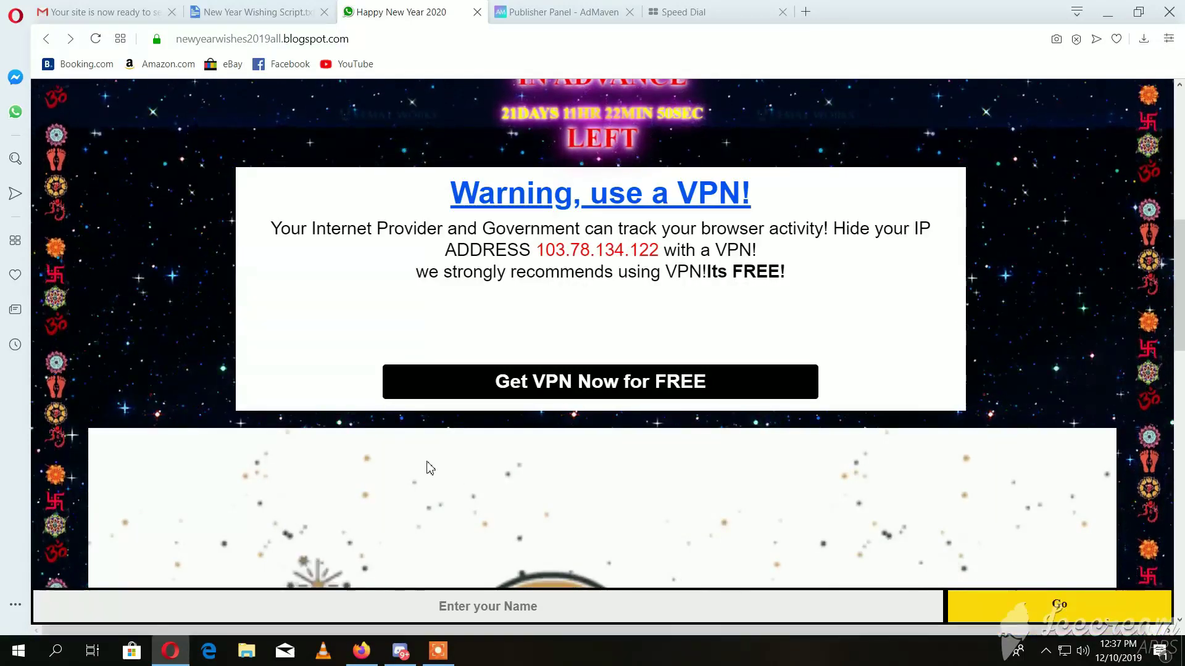
Look over the sample Happy New Year 2020 wishing page and copy the entire code of New Year Wishing Script.txt
scroll(421, 462, down, 13)
scroll(421, 457, up, 10)
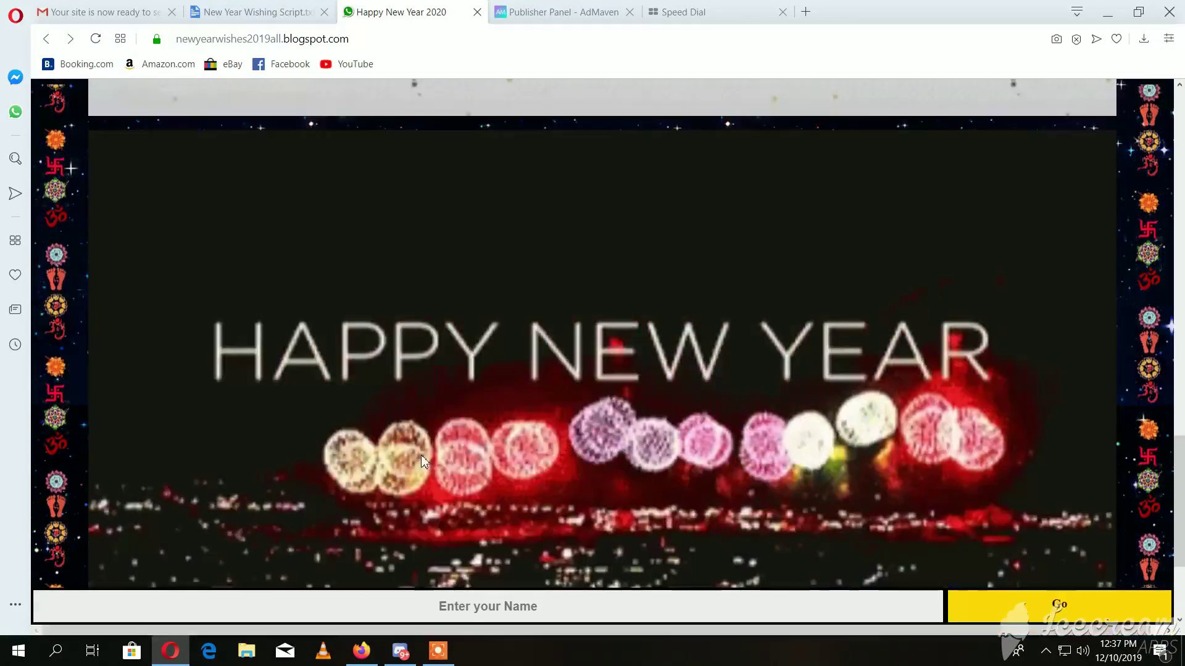
key(ctrl+shift+Tab)
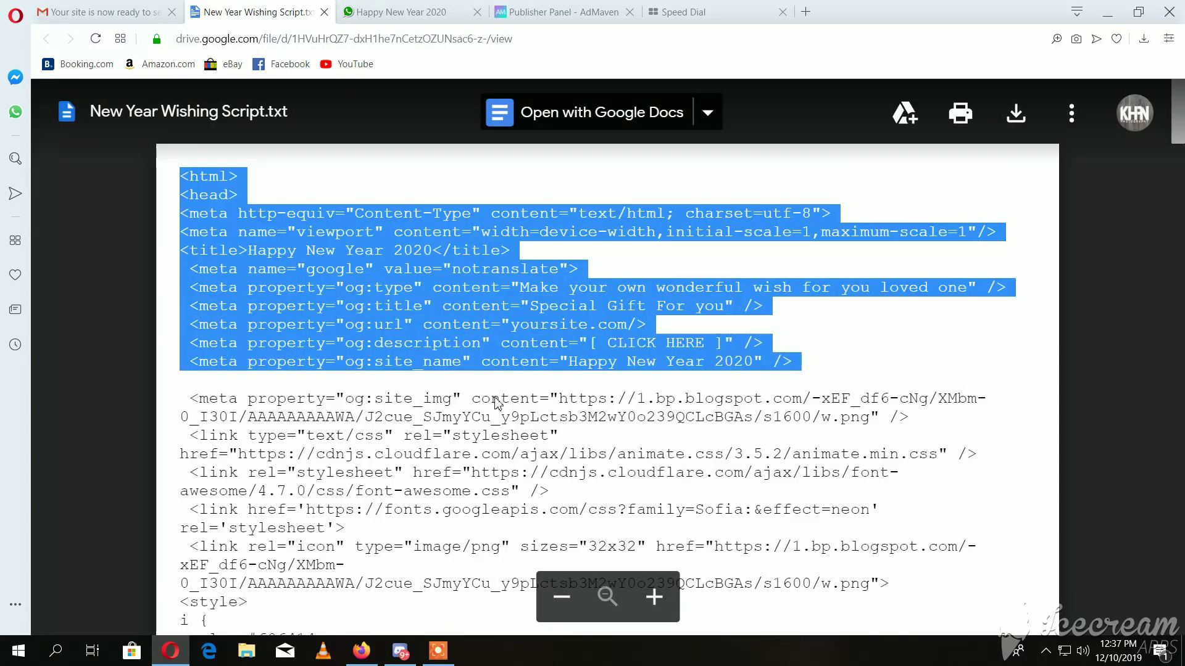
scroll(543, 583, down, 20)
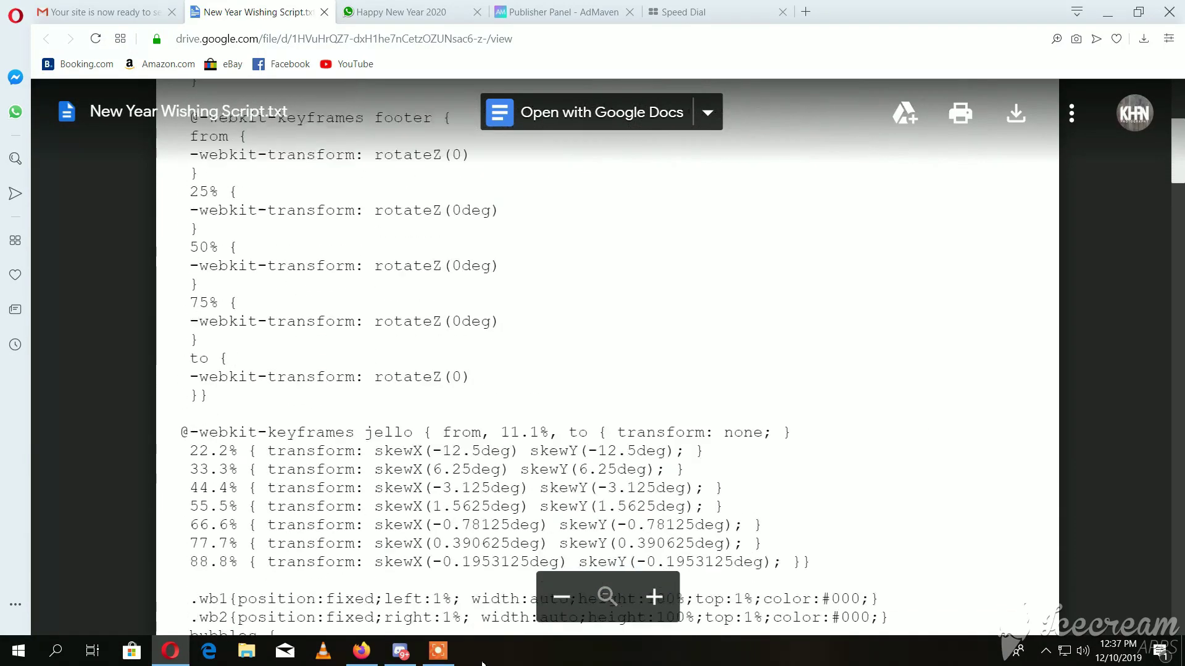
scroll(543, 583, down, 20)
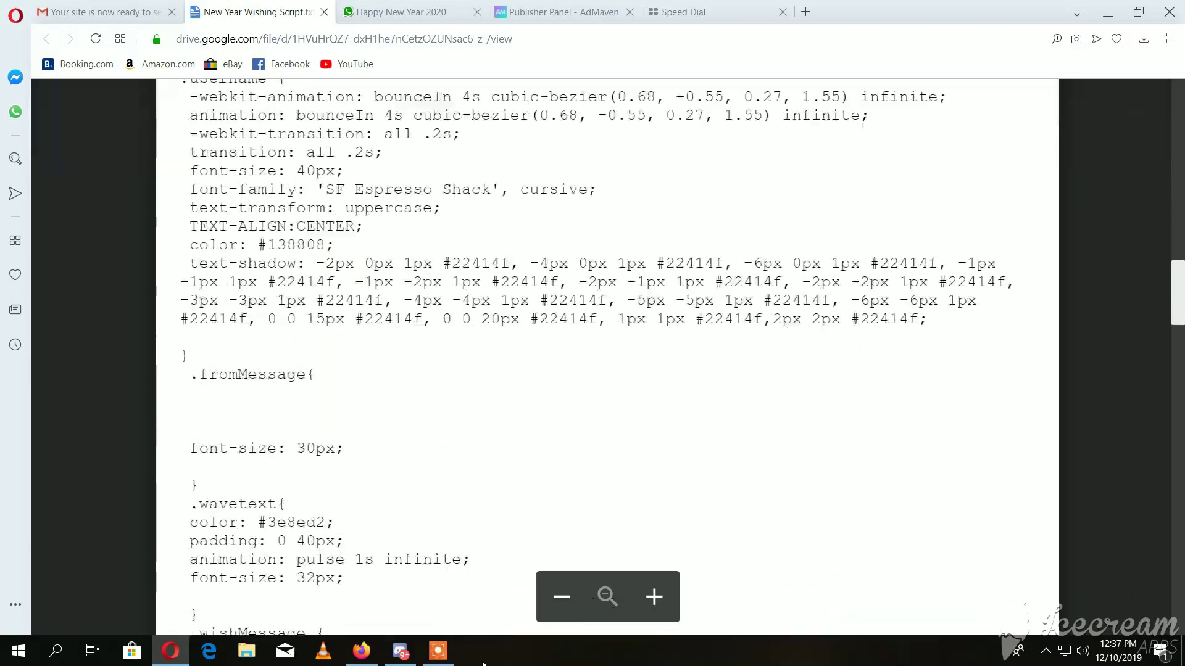
scroll(484, 618, down, 20)
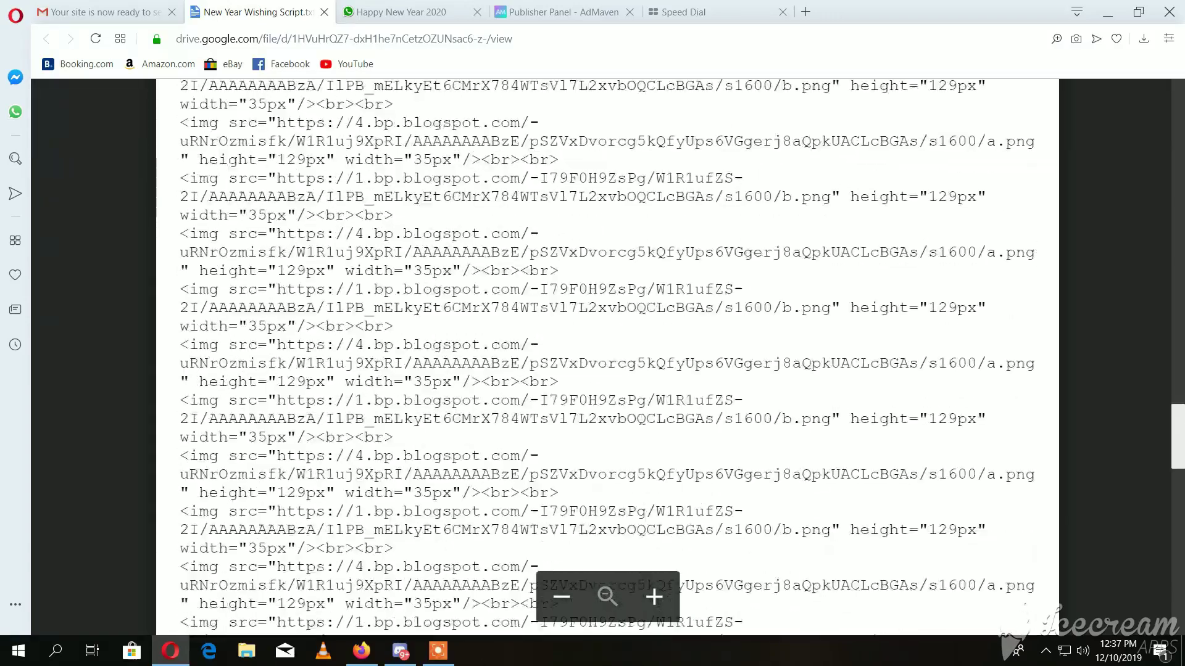
scroll(484, 617, down, 20)
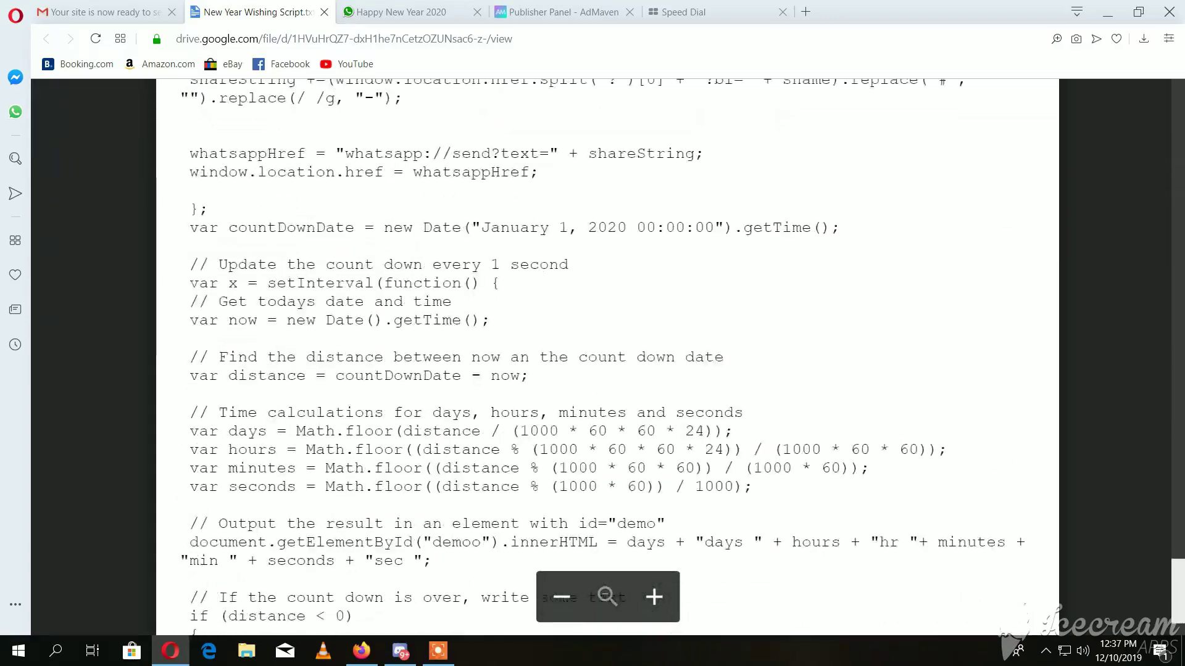
key(ctrl+a)
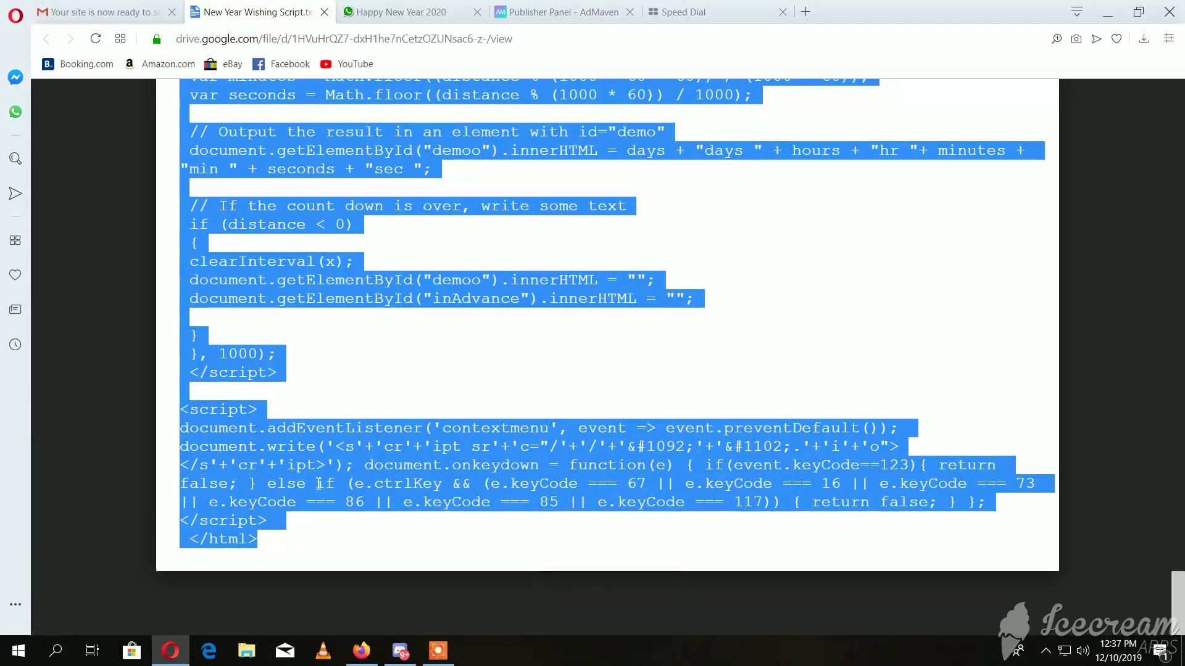
Switch to Firefox and view the live Happy News Year 2020 blog from its Blogger theme page
click(369, 646)
scroll(584, 294, down, 5)
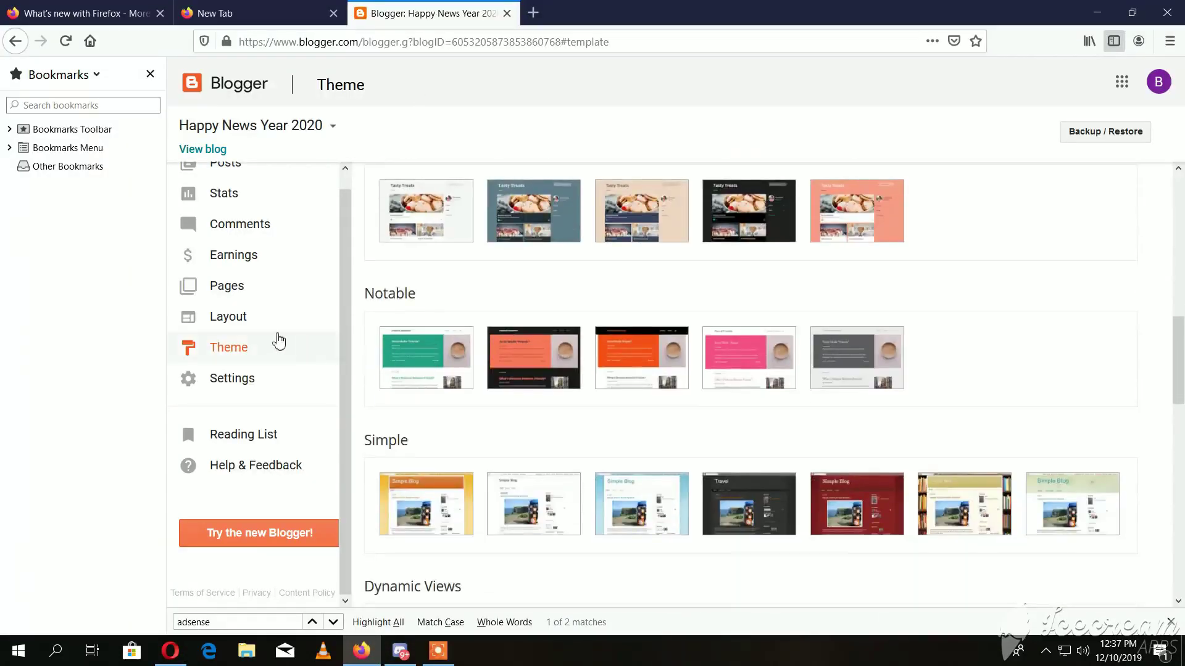
click(202, 149)
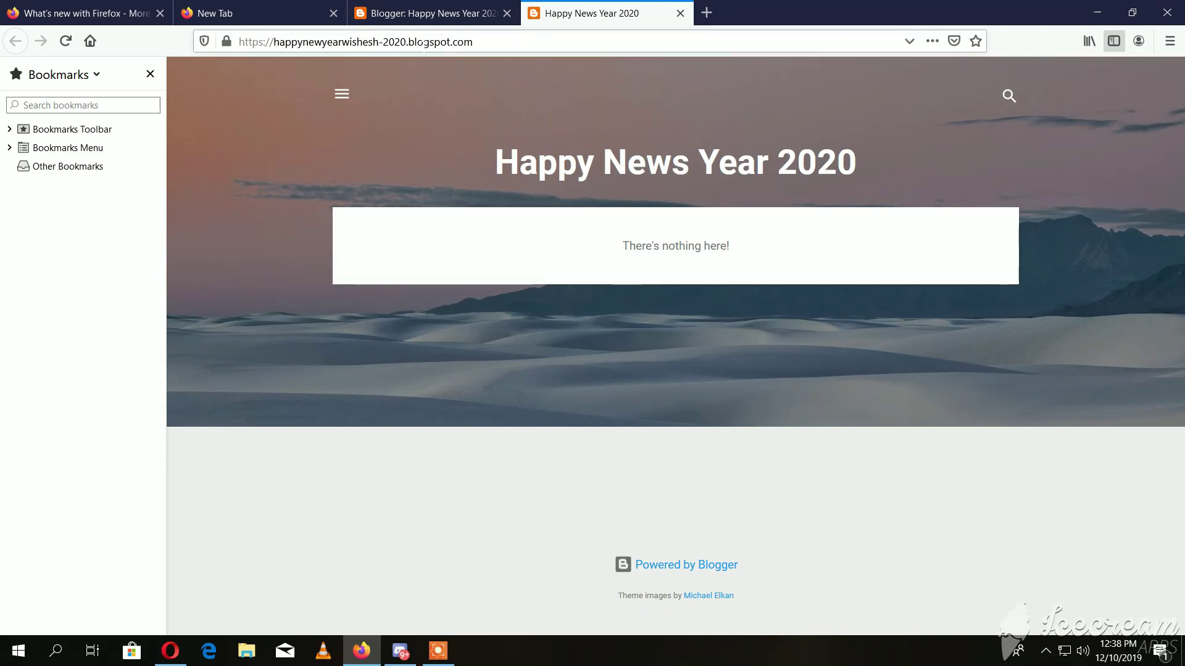
Return to the Blogger theme settings and revert the Happy News Year 2020 blog to the classic theme
click(401, 8)
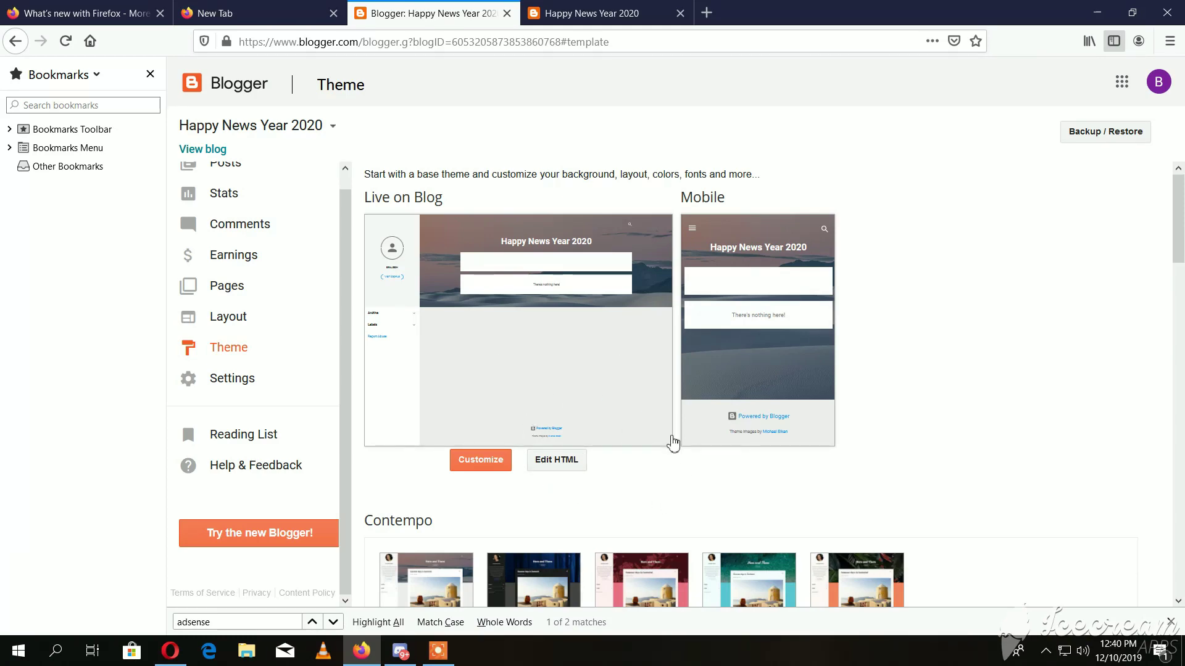
scroll(665, 457, down, 3)
scroll(673, 459, up, 3)
scroll(672, 459, down, 20)
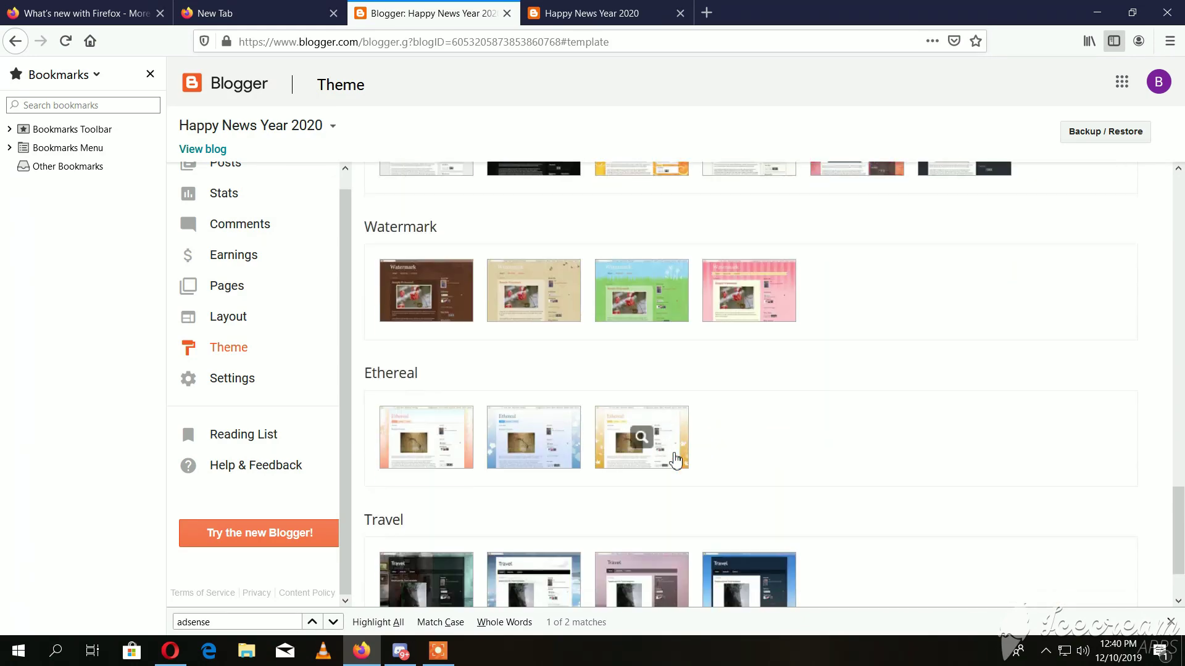
scroll(674, 459, down, 2)
click(493, 577)
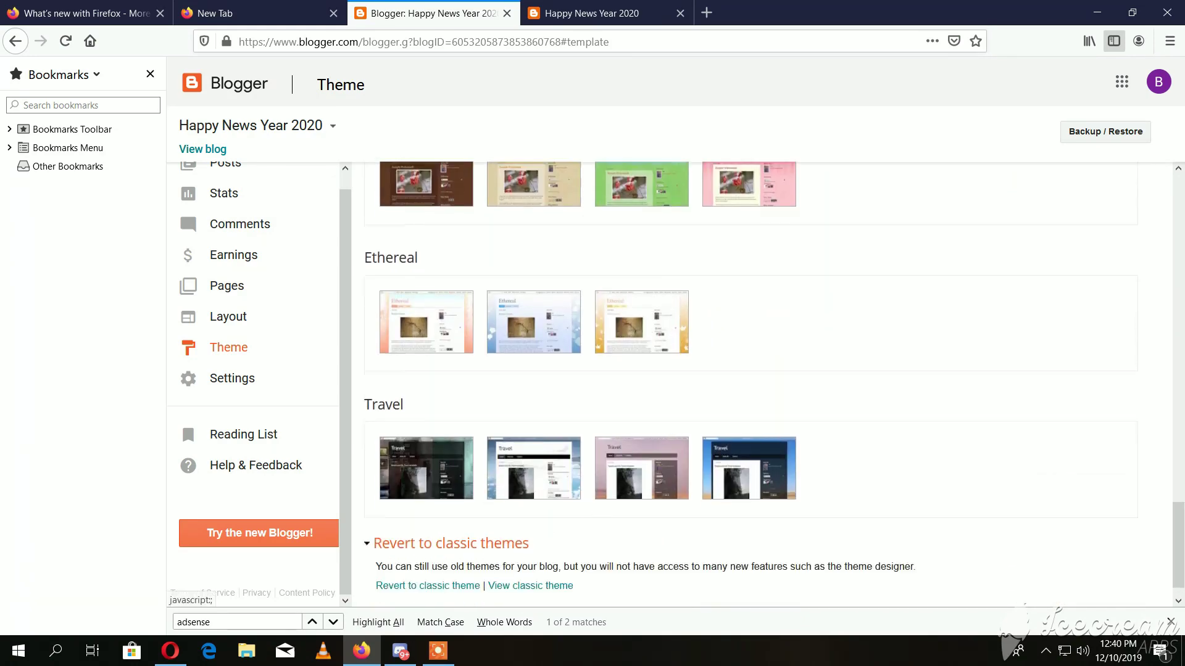
scroll(666, 547, down, 1)
click(469, 555)
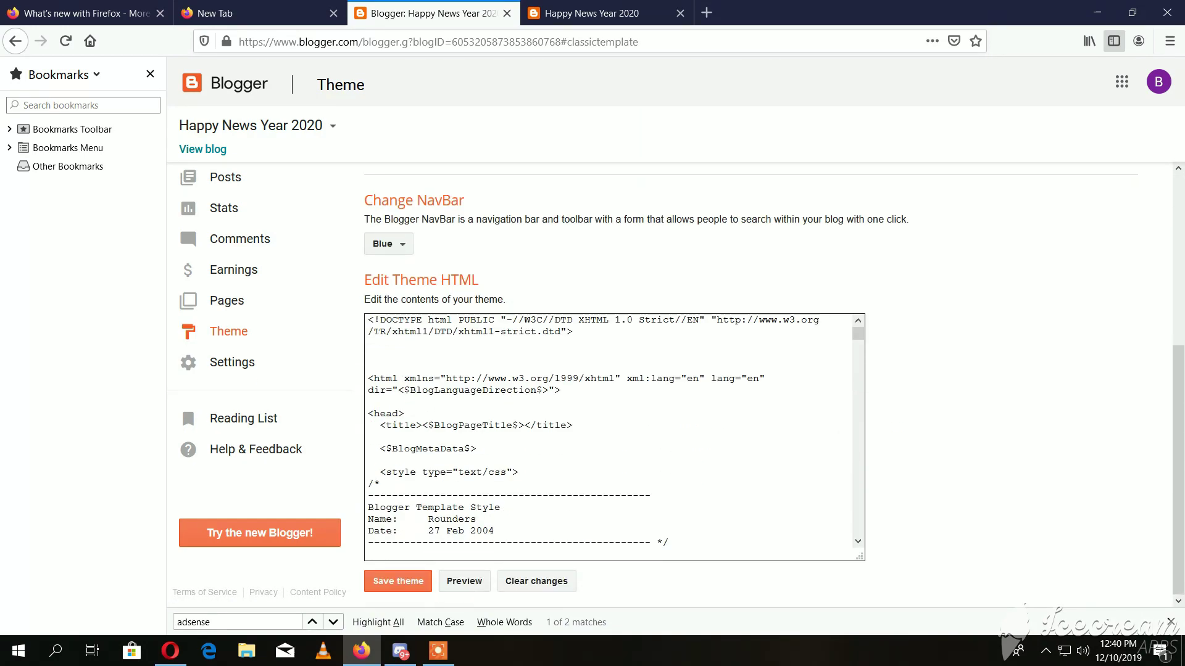
Replace the entire classic theme HTML with the copied wishing script and save the theme
drag(369, 321, 572, 561)
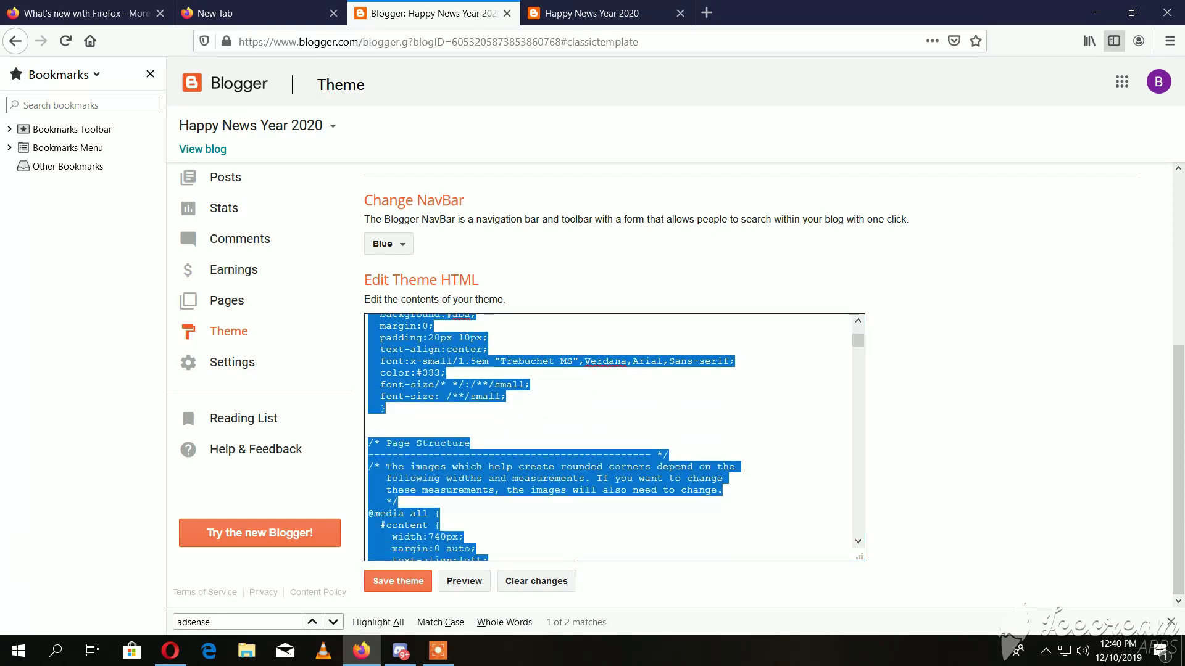
key(Delete)
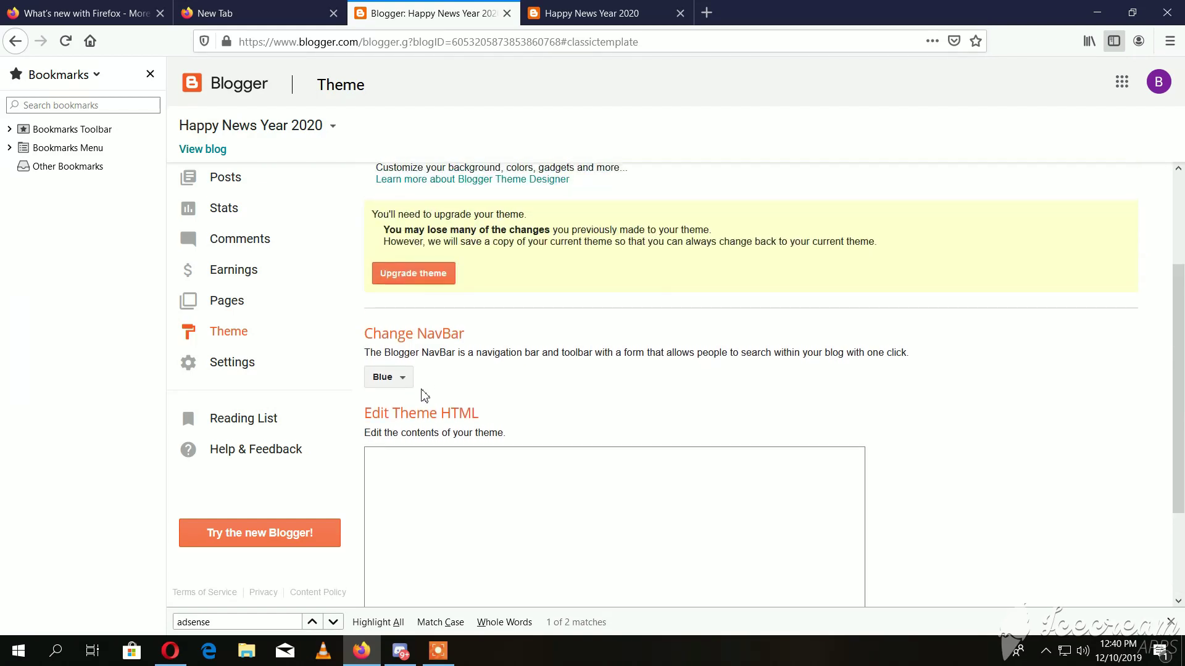
key(ctrl+v)
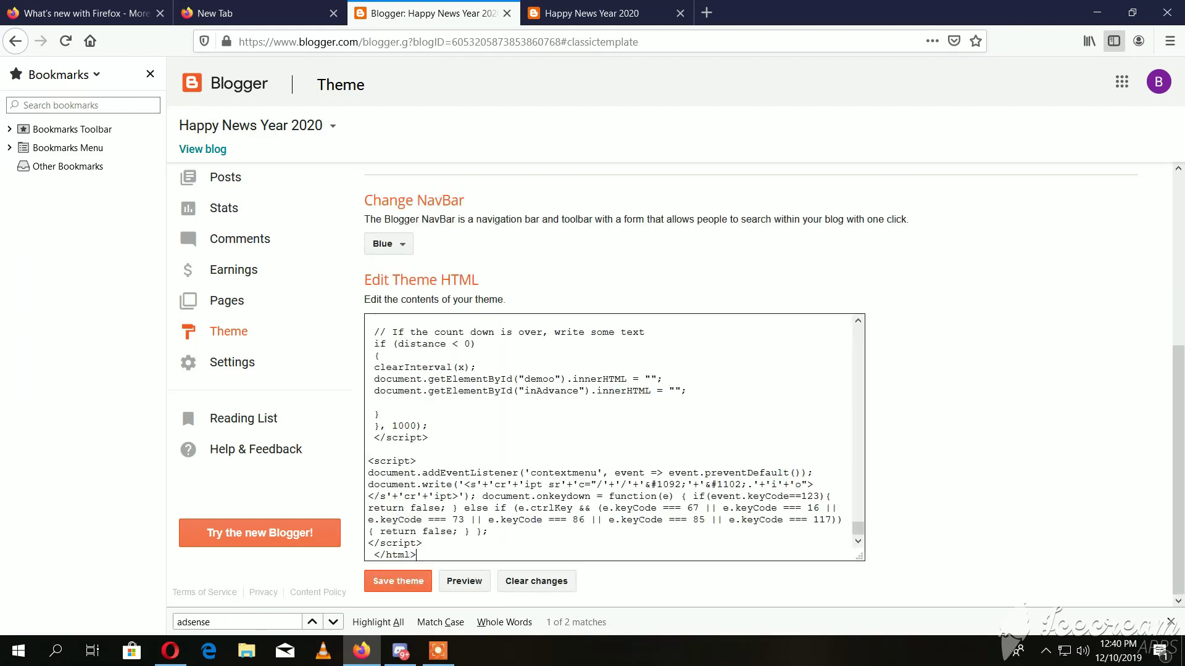
scroll(432, 531, up, 2)
scroll(432, 531, down, 2)
click(414, 590)
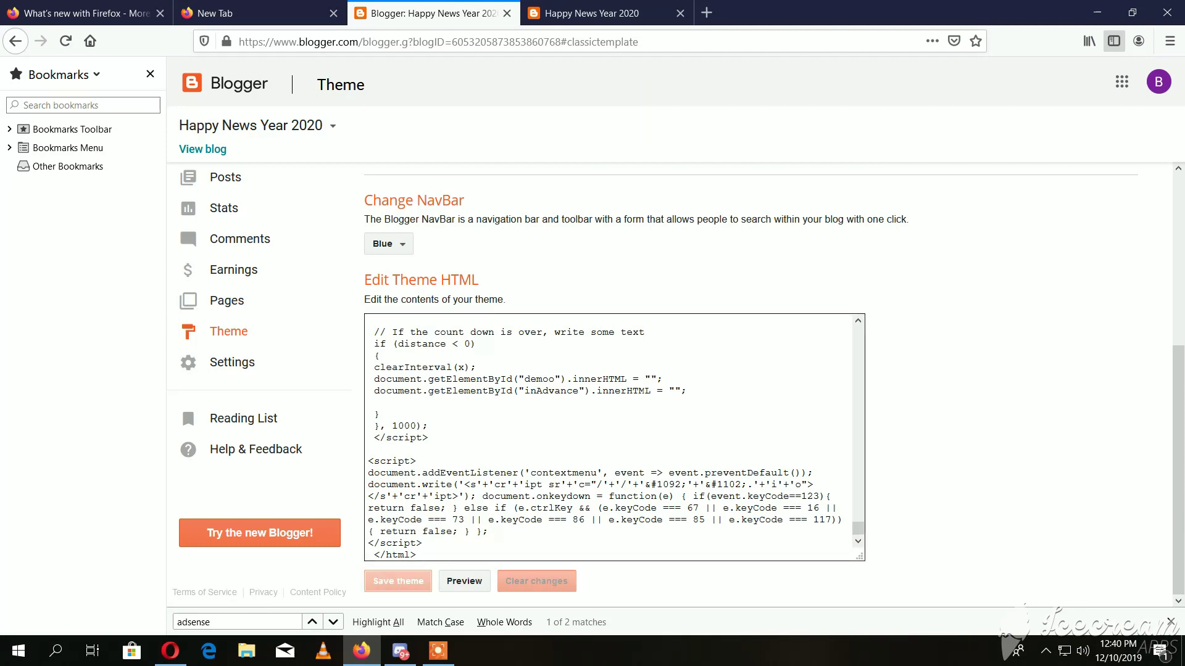
Examine the pasted theme HTML, including the WhatsApp share message, name handling and border image code
scroll(614, 438, up, 10)
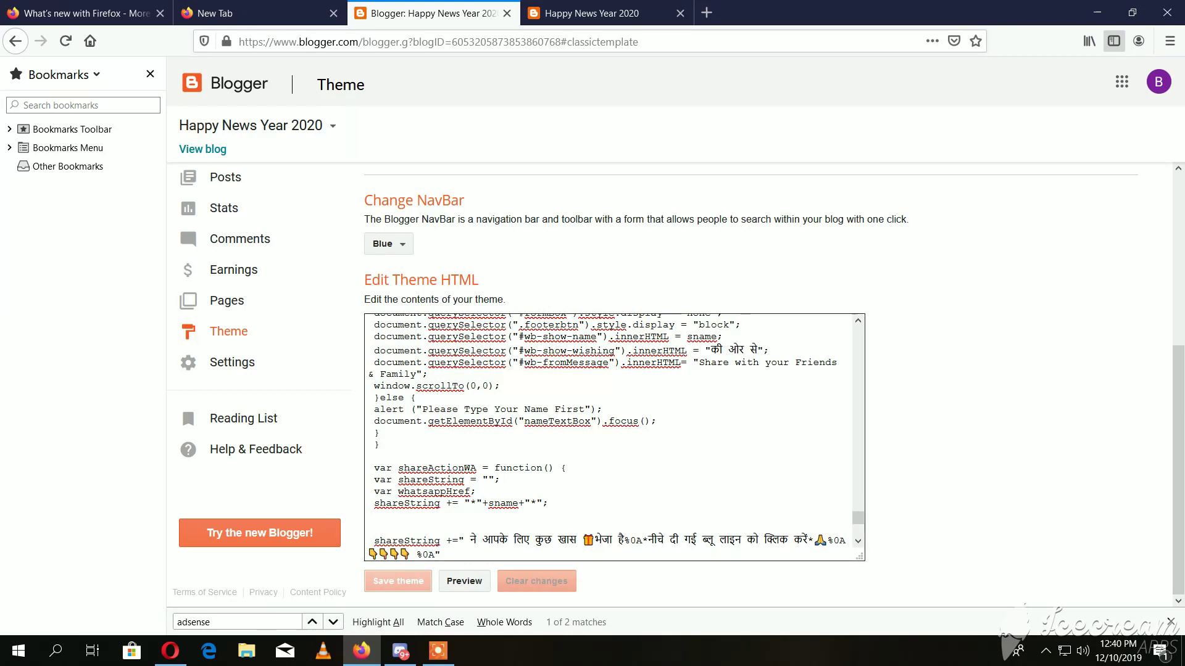
scroll(614, 438, down, 4)
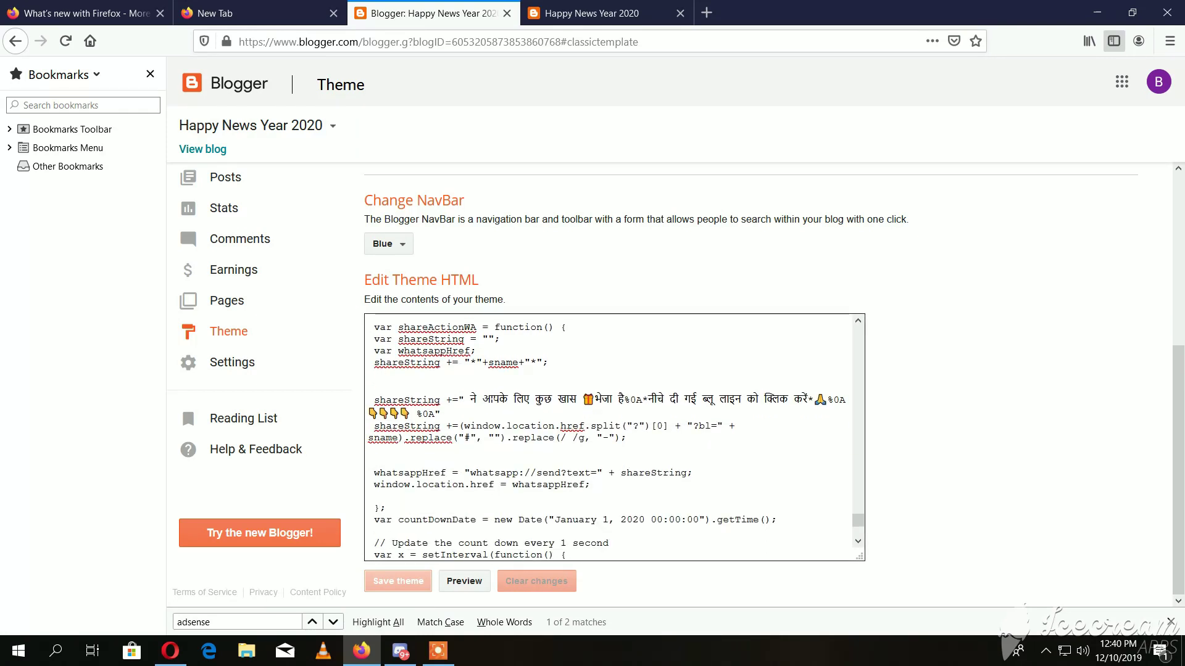
scroll(614, 438, up, 10)
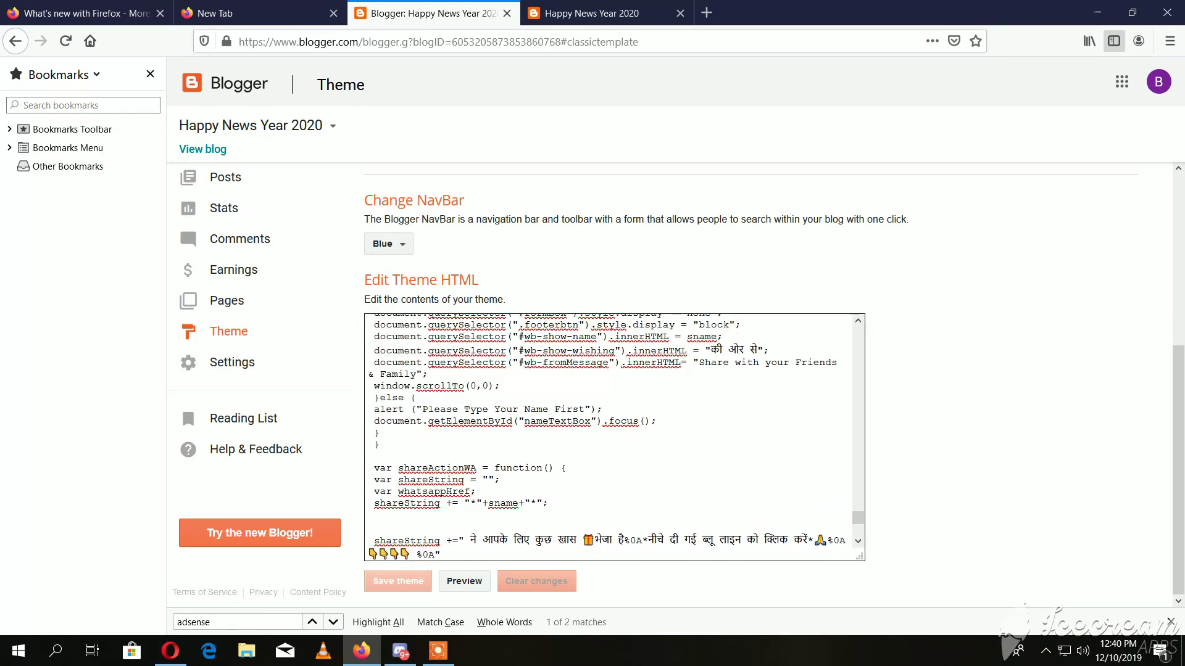
scroll(614, 438, down, 4)
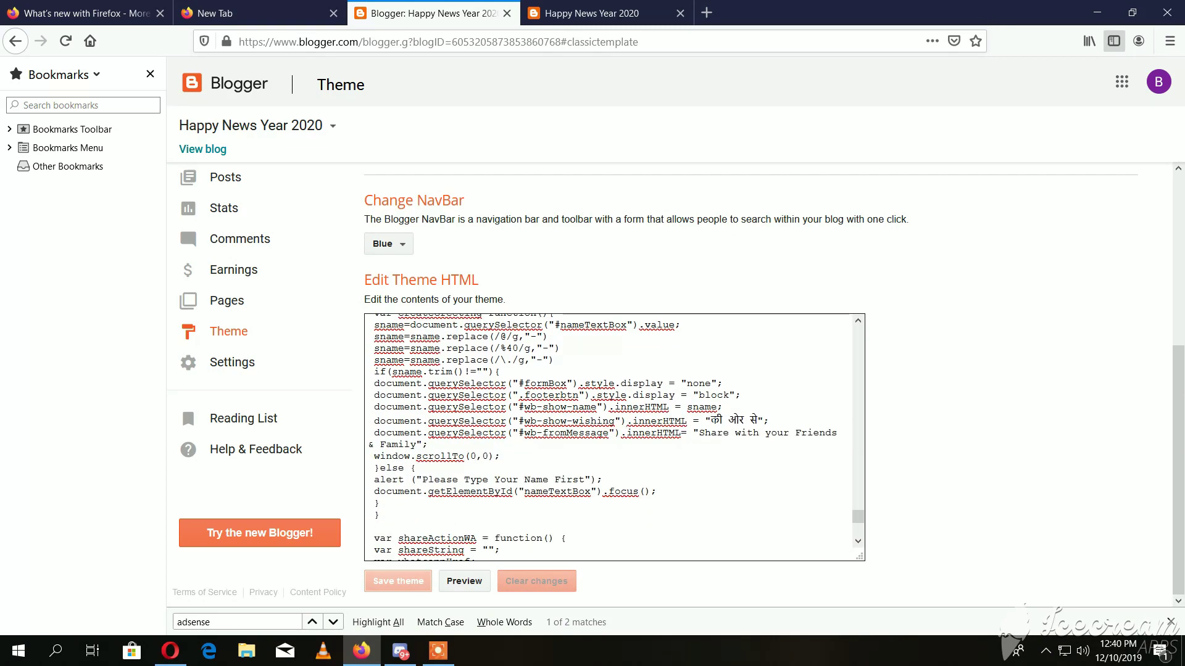
scroll(614, 438, up, 10)
scroll(614, 438, up, 6)
scroll(614, 438, down, 6)
scroll(614, 438, down, 3)
scroll(614, 438, up, 10)
scroll(614, 438, up, 5)
View the published blog, open its gift box and look through the New Year greeting page
middle_click(238, 149)
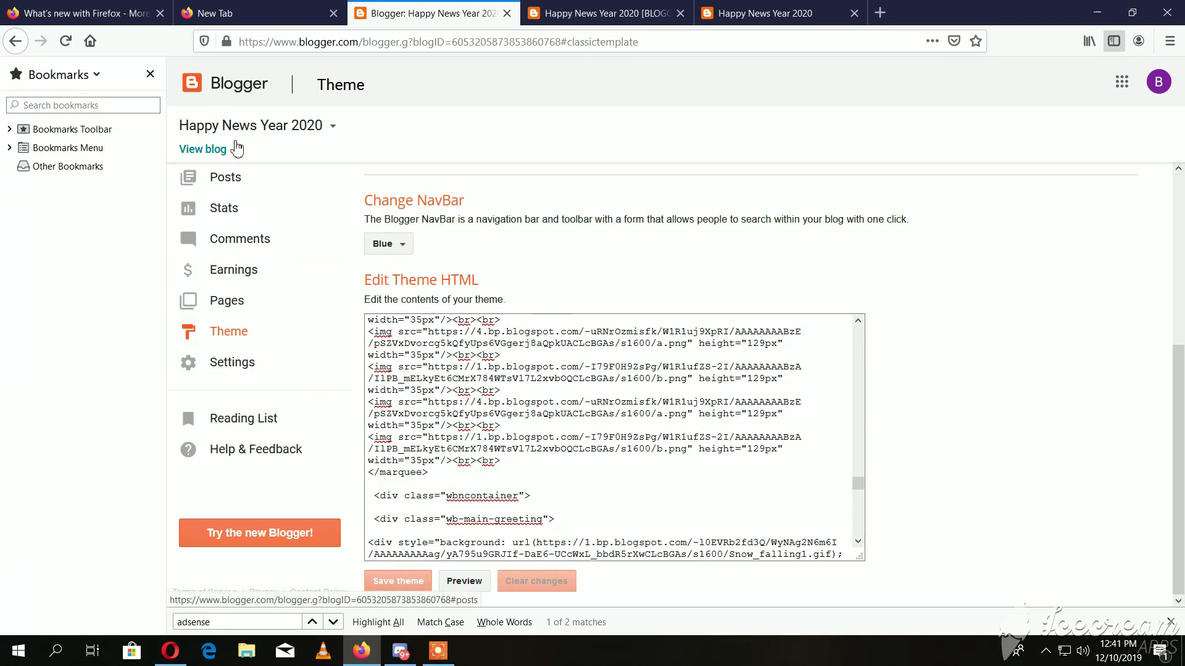
click(204, 149)
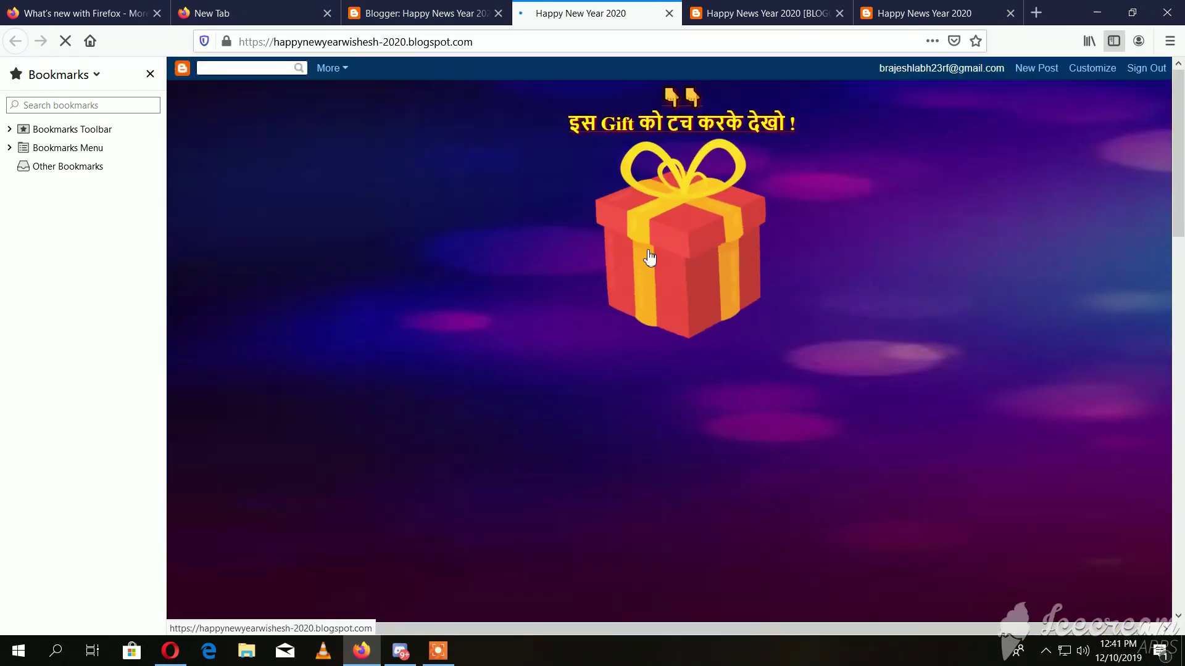
click(650, 258)
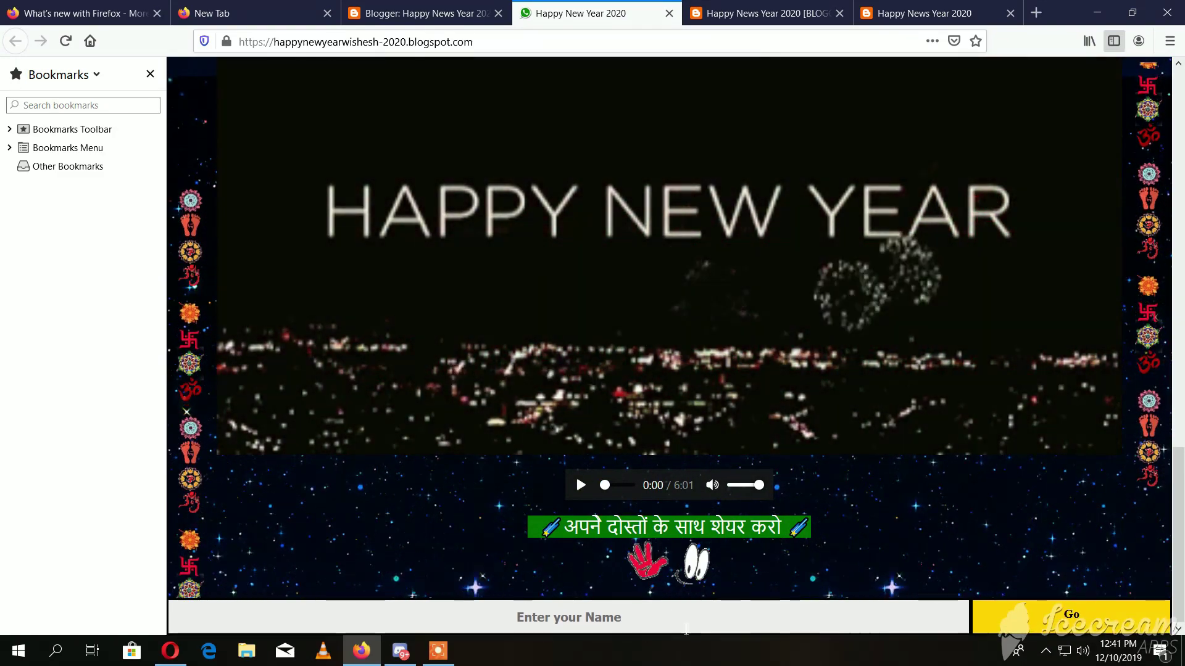
scroll(576, 474, up, 15)
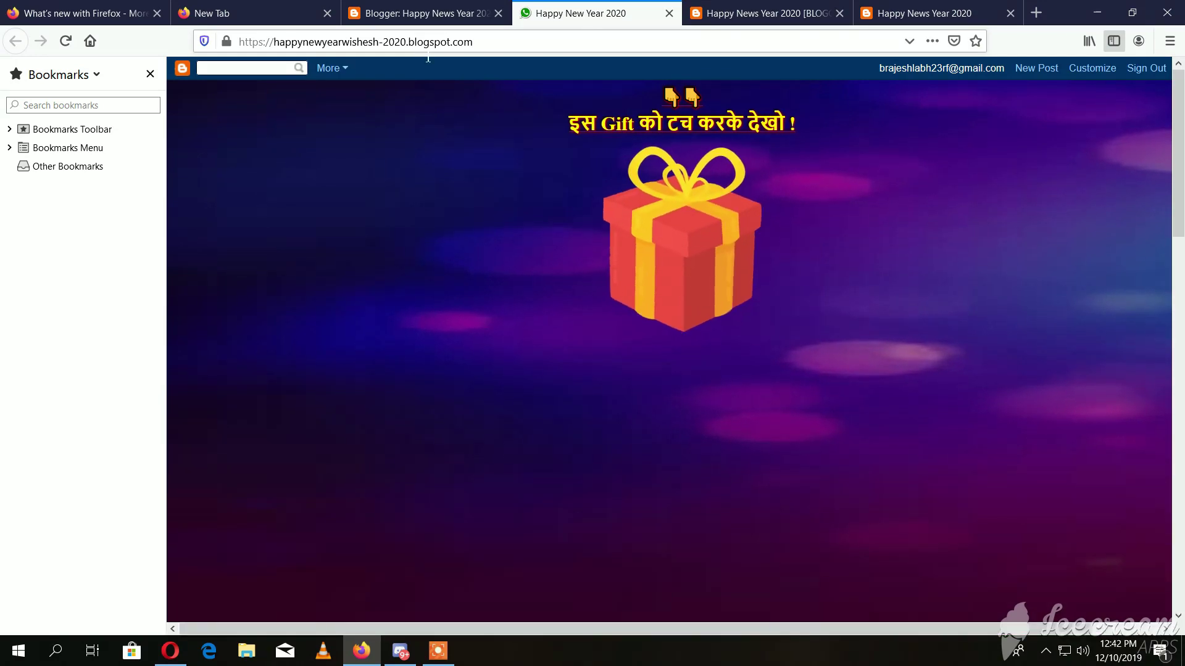
scroll(664, 448, down, 10)
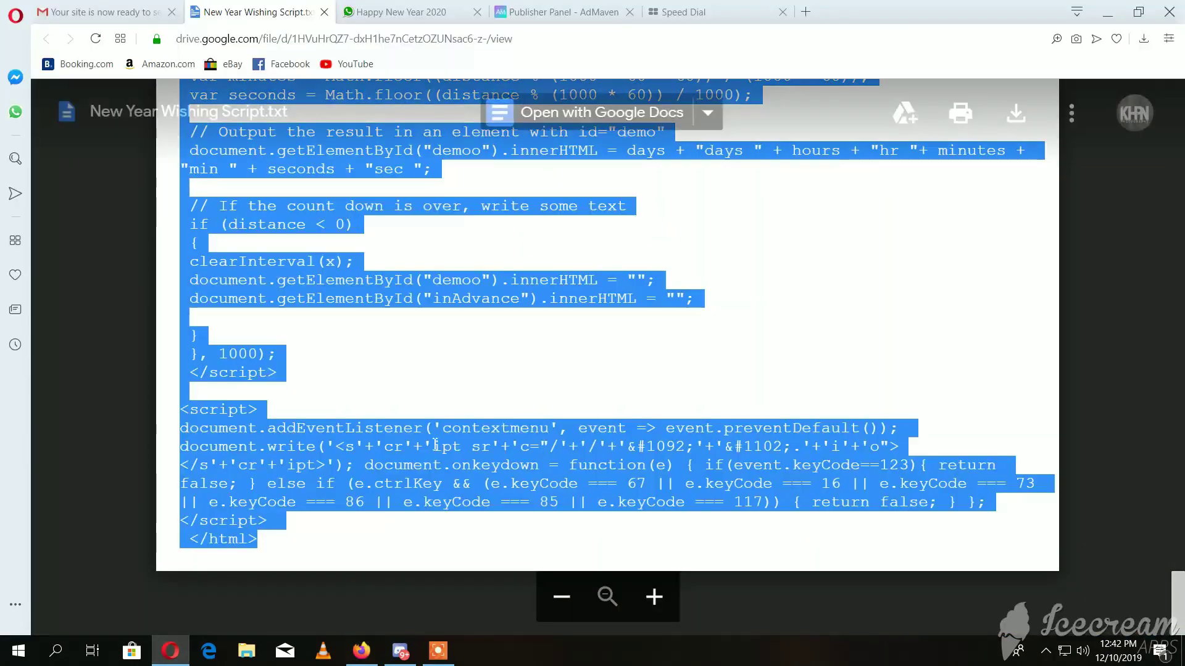
Switch to the Ad-Maven publisher panel in Opera and start a new site named Happynewyear2020 under sites management
click(541, 9)
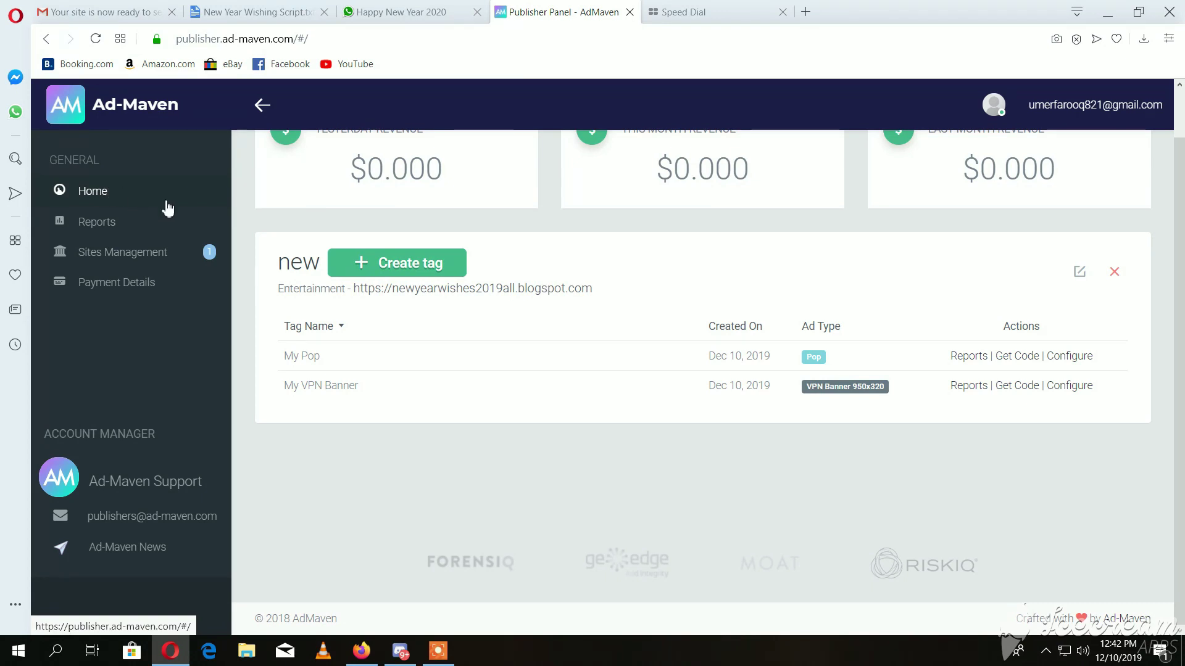
scroll(251, 239, up, 1)
scroll(479, 307, down, 1)
click(154, 248)
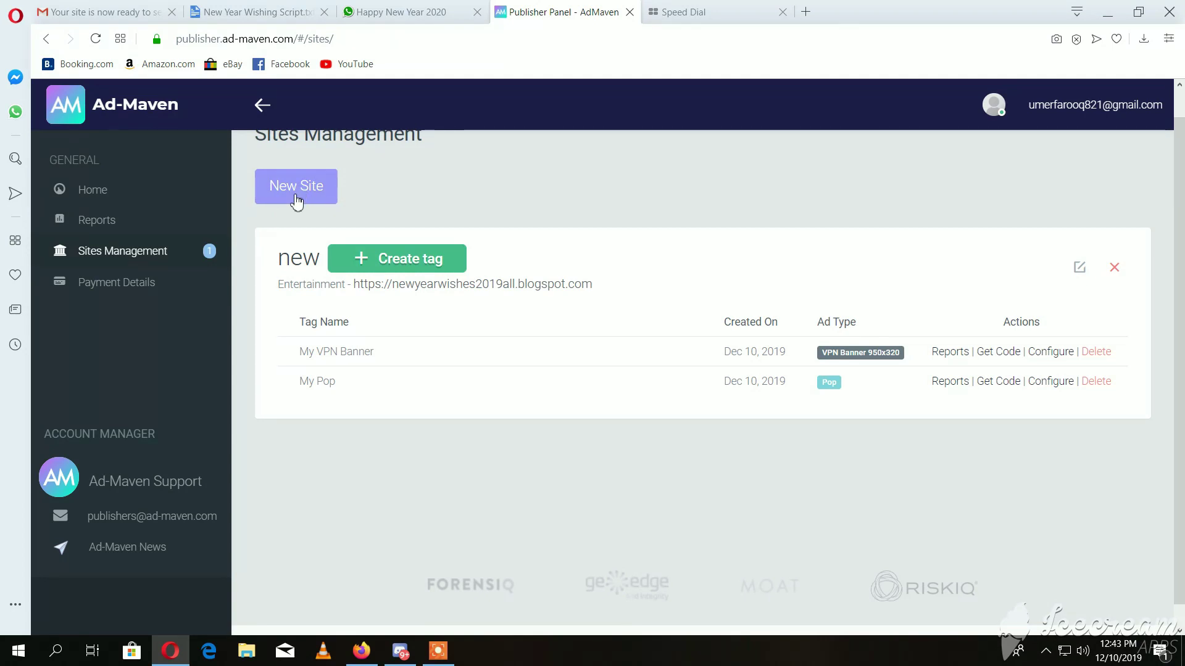
click(297, 196)
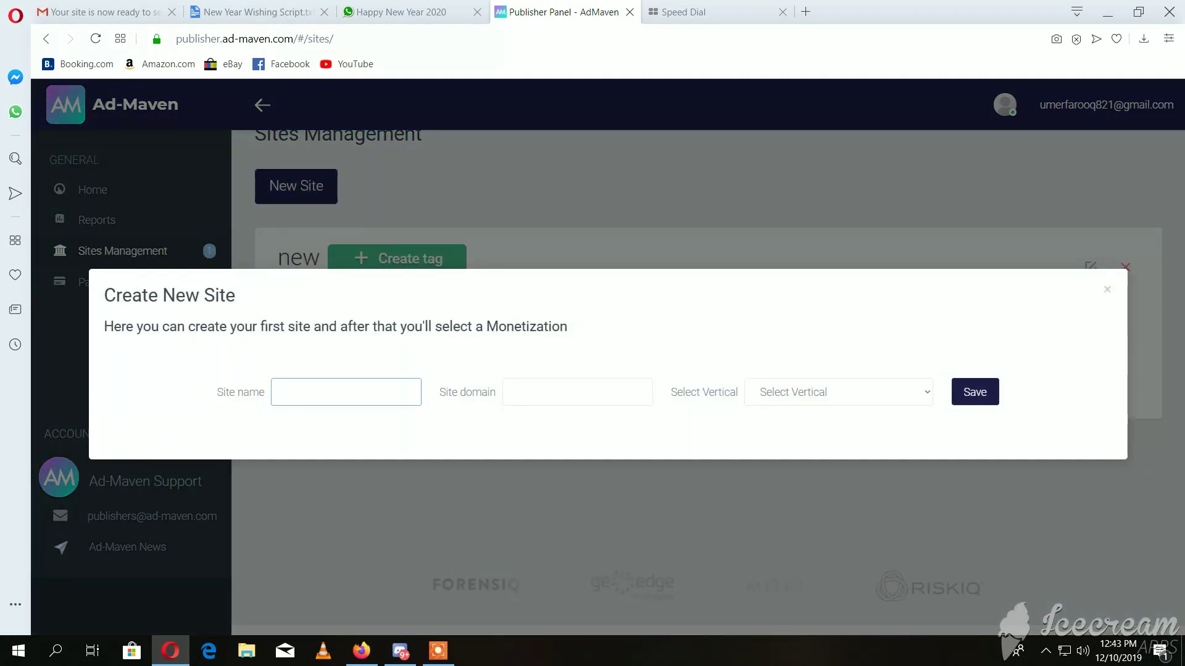
text(Happynewyear2020)
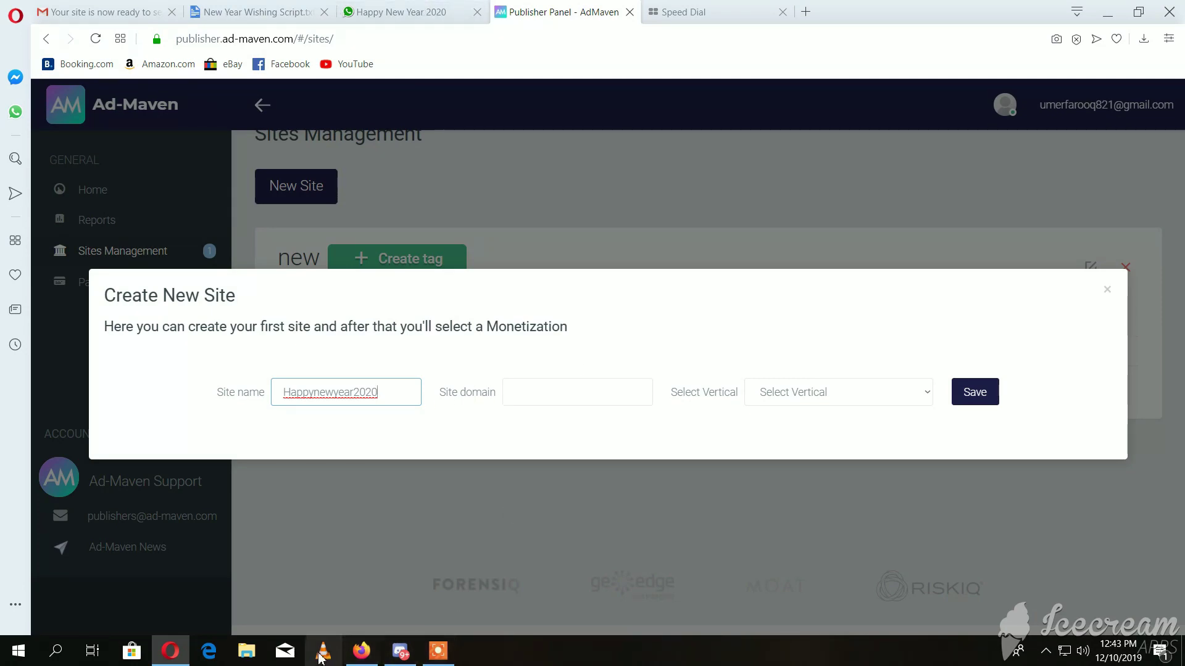
click(361, 651)
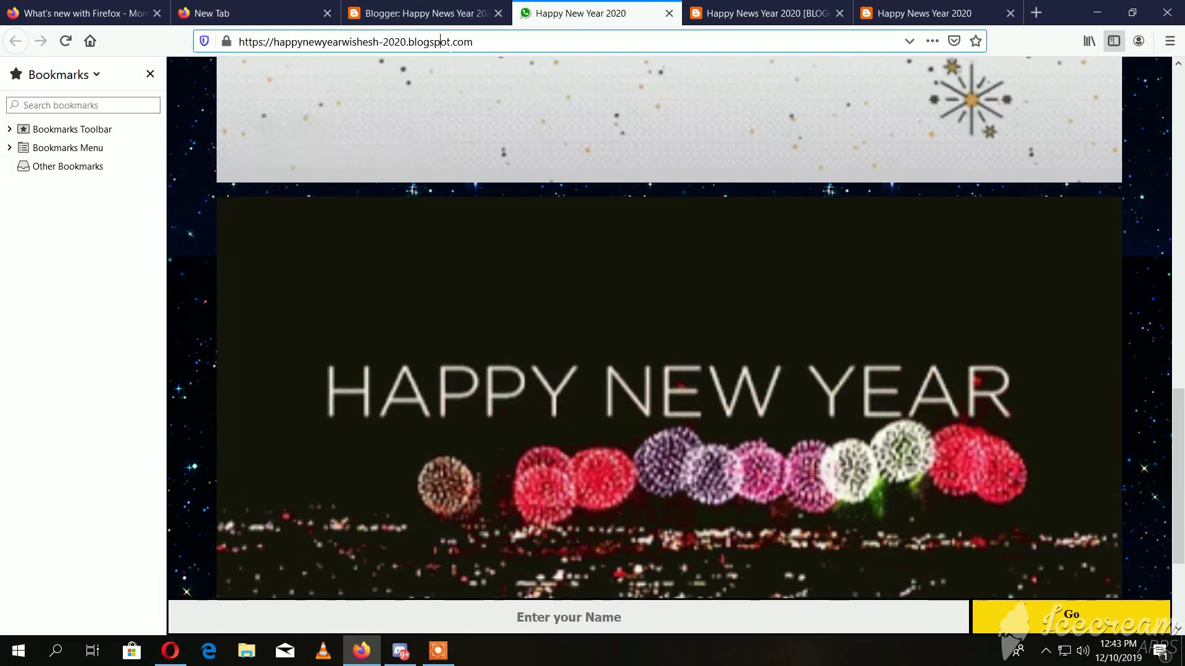
click(461, 41)
right_click(446, 43)
click(481, 85)
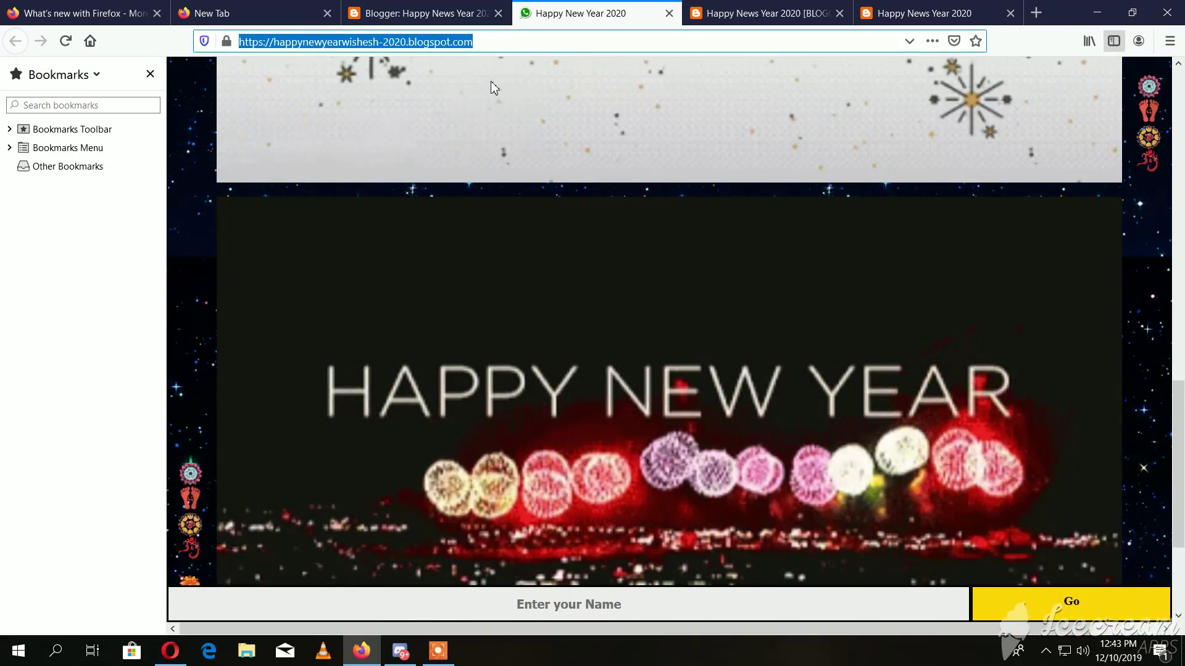
key(alt+Tab)
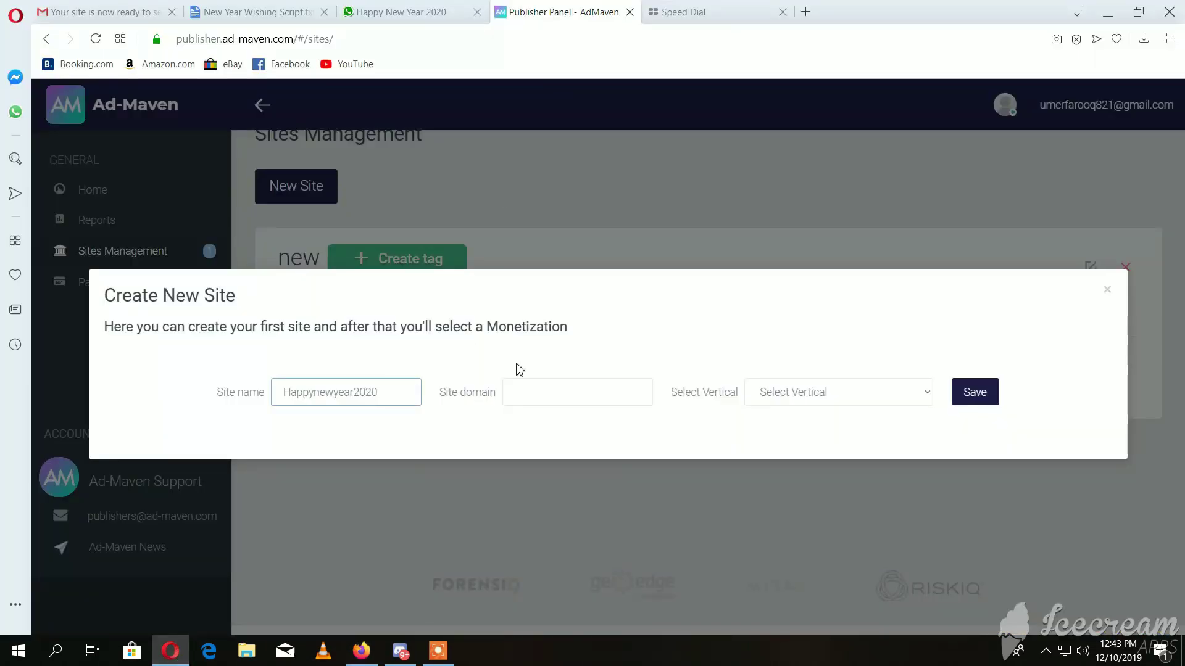
click(515, 392)
key(ctrl+v)
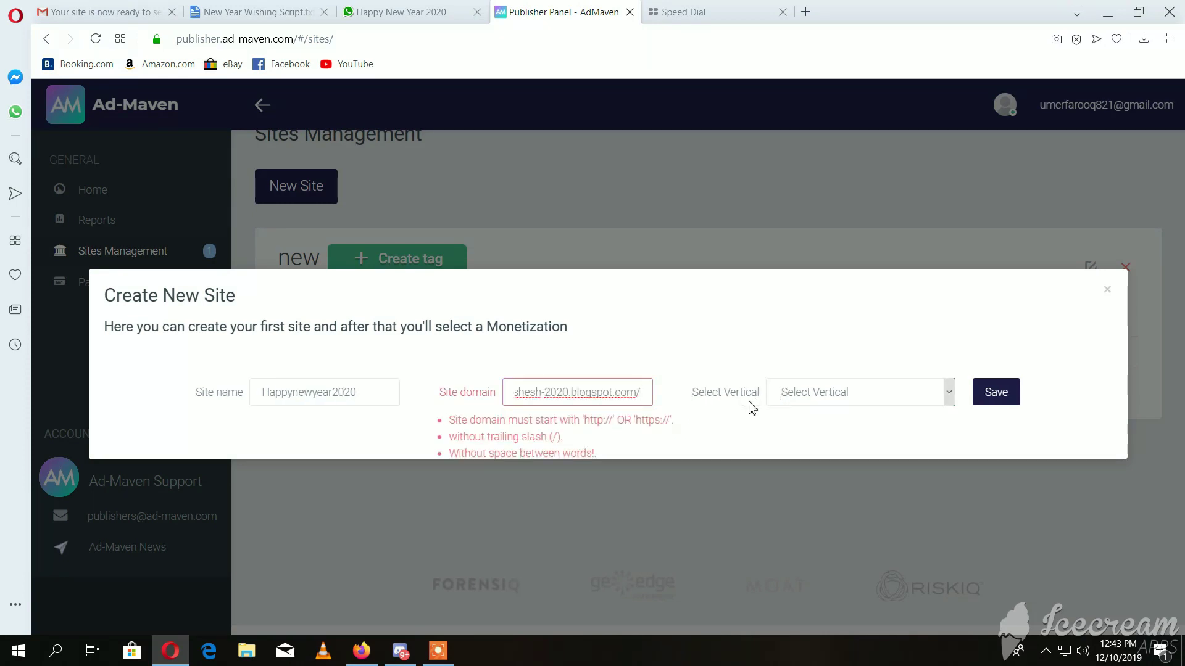
key(BackSpace)
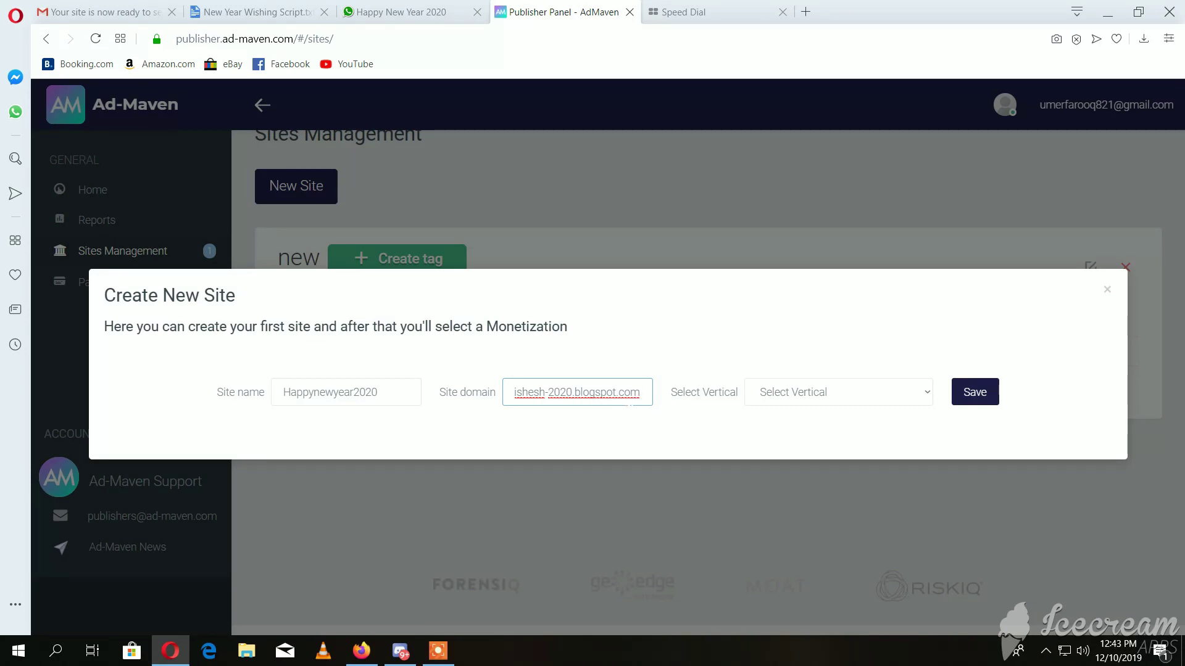
Set the new Happynewyear2020 site's vertical to Entertainment and save the site
click(814, 397)
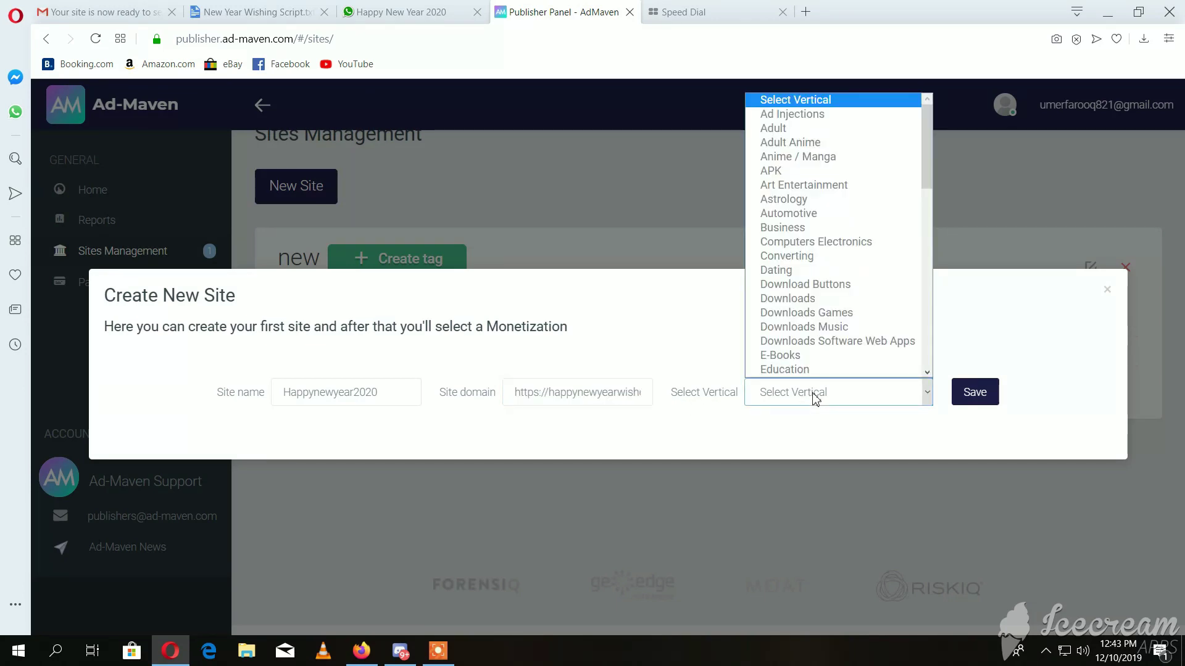
key(e)
key(e)
key(e)
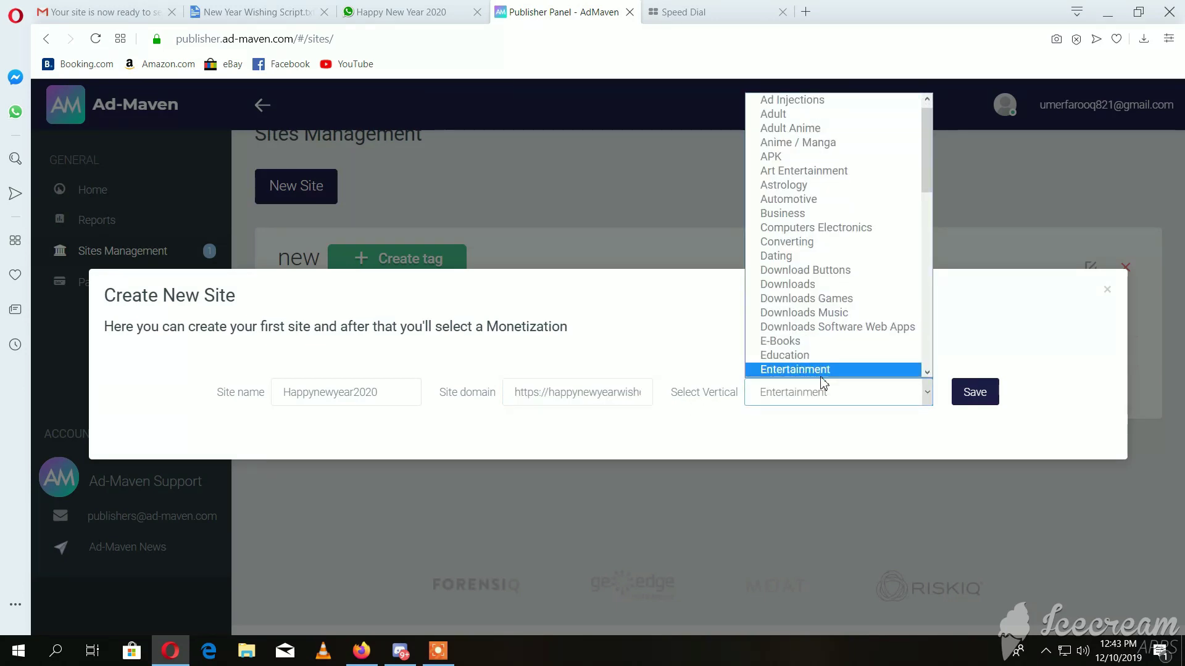
click(822, 377)
click(974, 398)
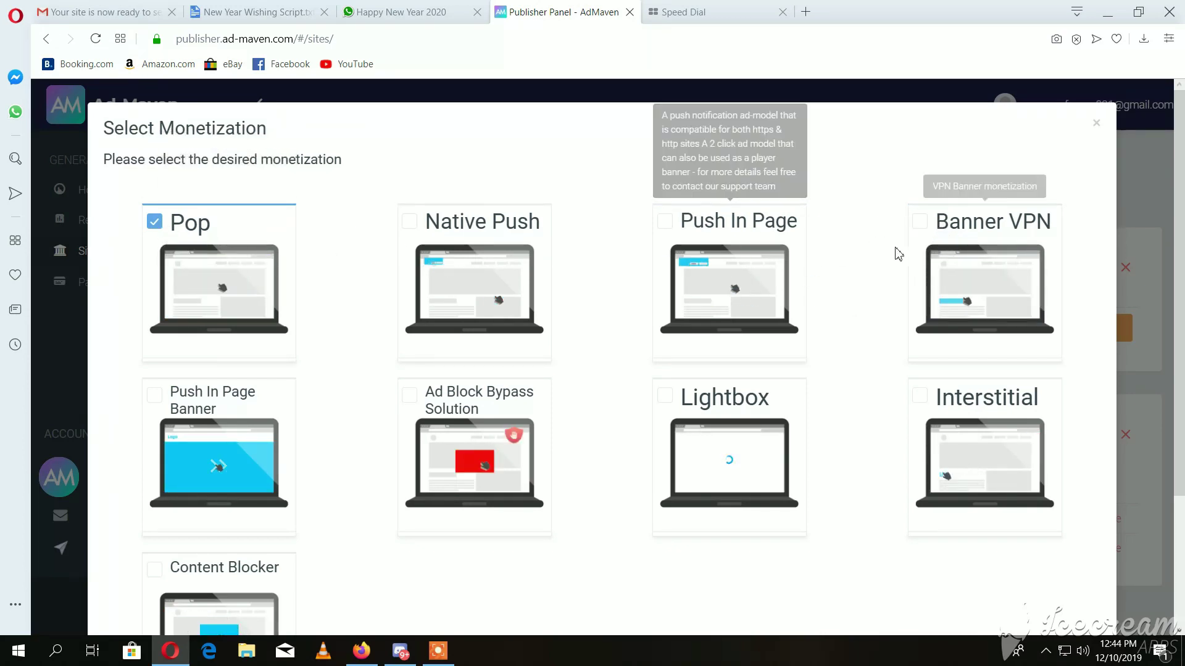
Choose Banner VPN as the site's monetization, generate its tag code and copy the embed code
click(985, 283)
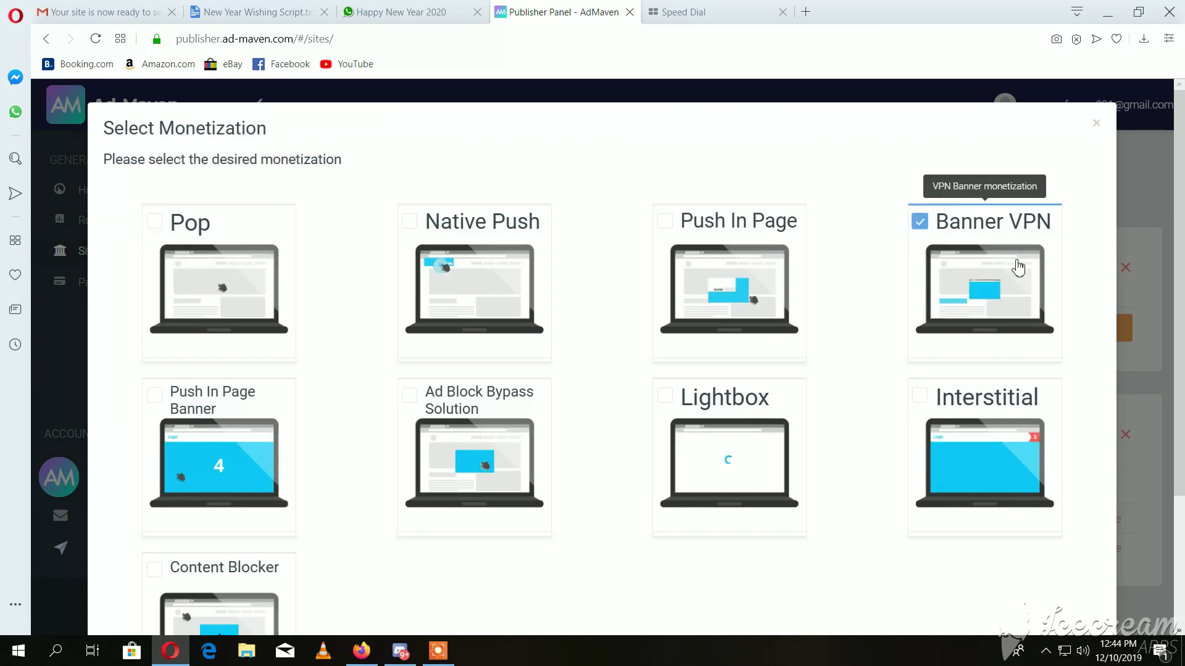
scroll(1013, 500, down, 3)
scroll(1058, 501, up, 3)
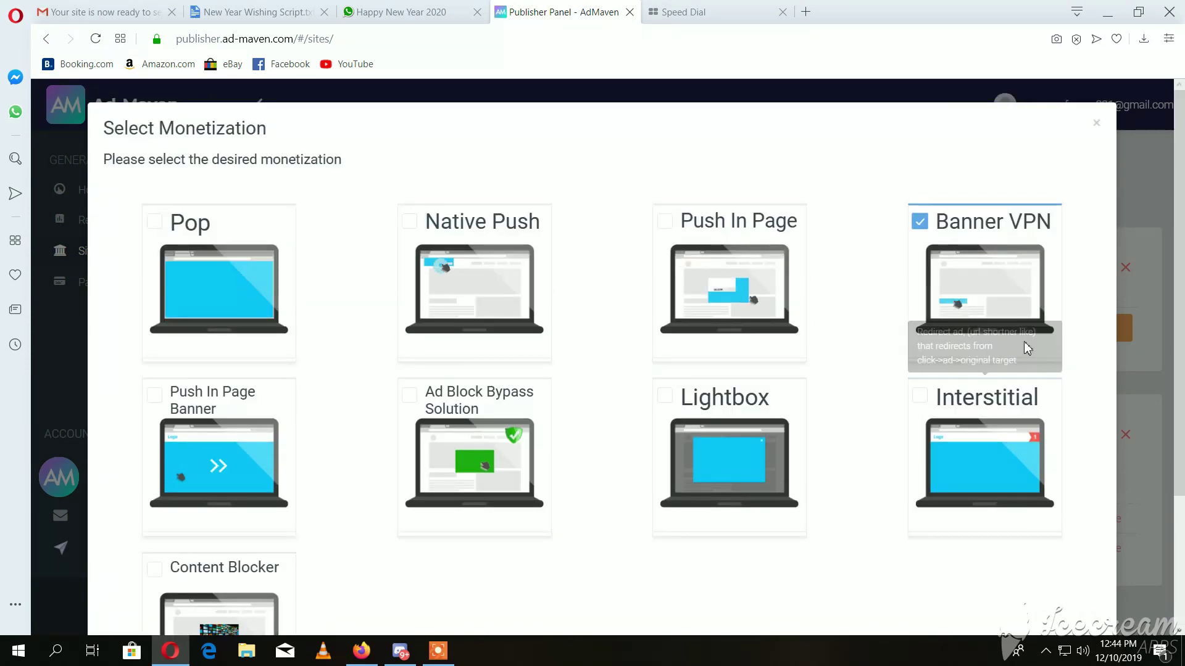
scroll(1045, 508, down, 3)
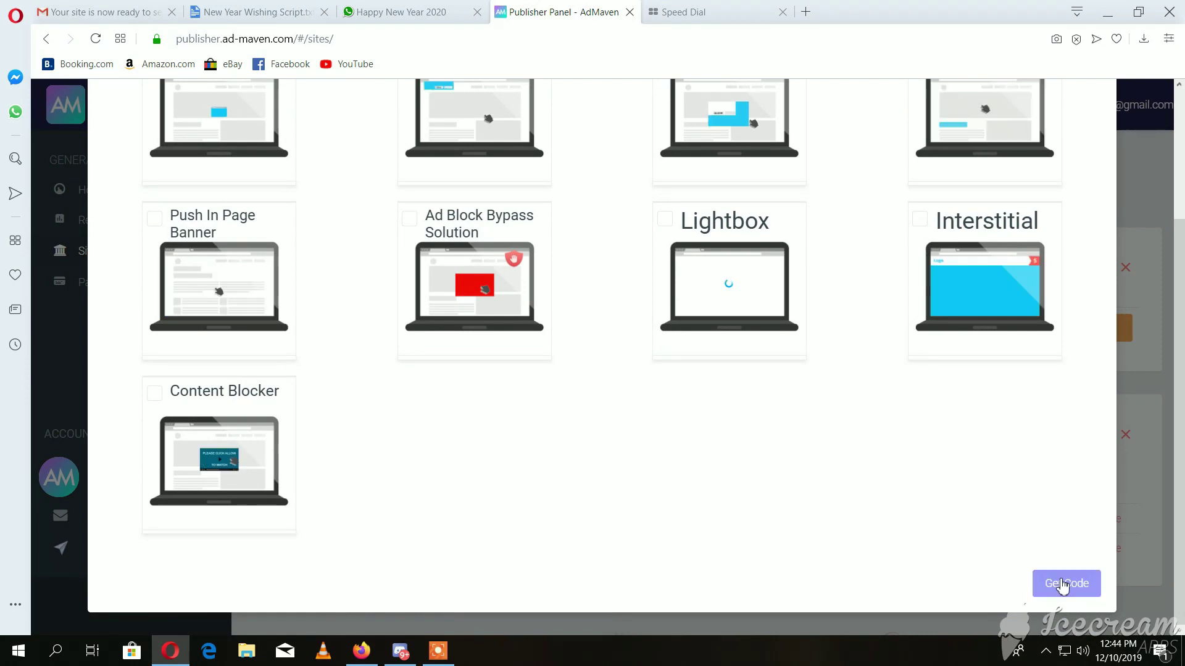
click(1055, 585)
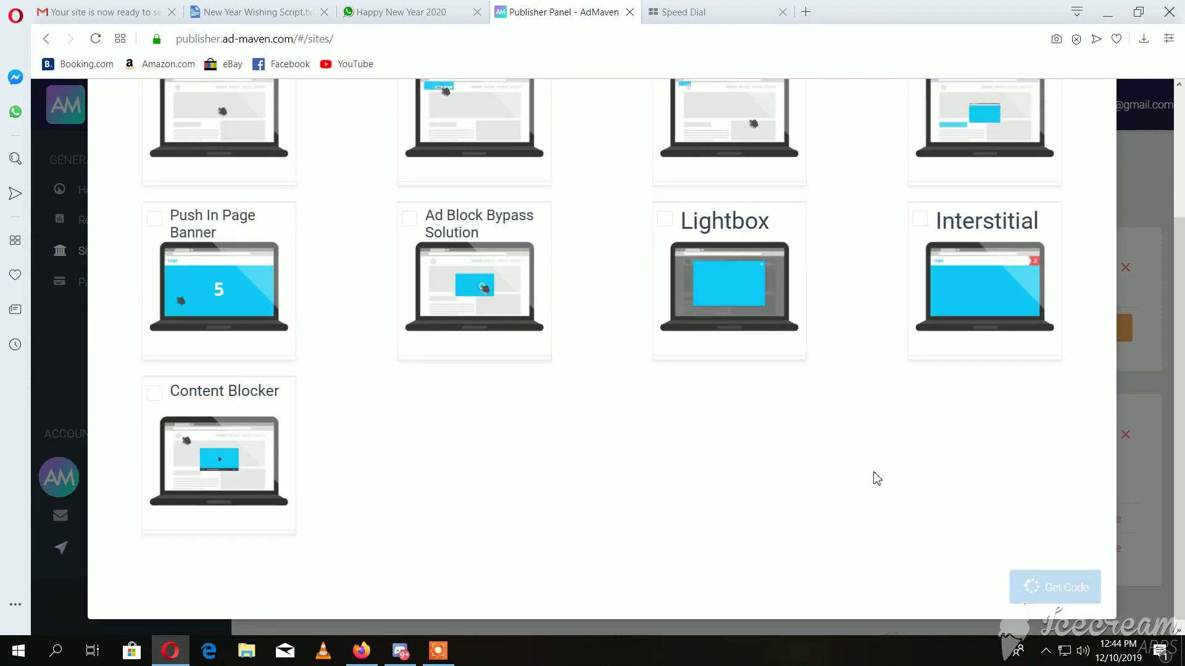
scroll(803, 475, down, 2)
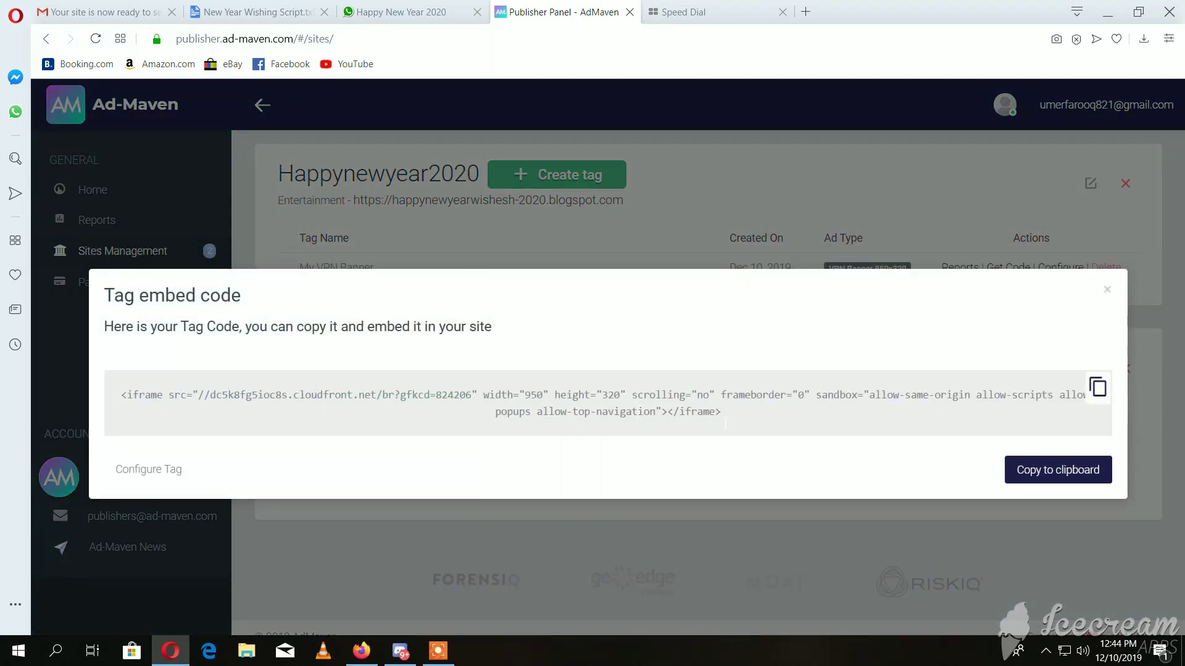
click(1099, 389)
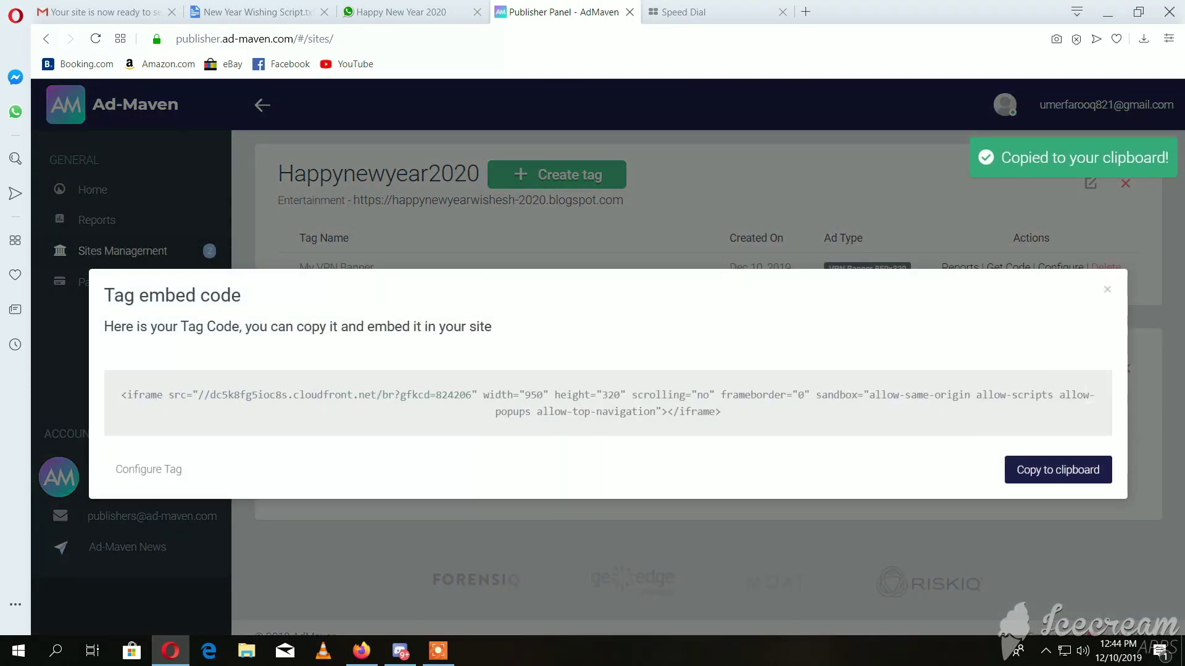
Switch to Firefox, paste the banner code between the ADSENSE CODE START and END comments in Blogger's theme HTML, and check the published blog
click(350, 659)
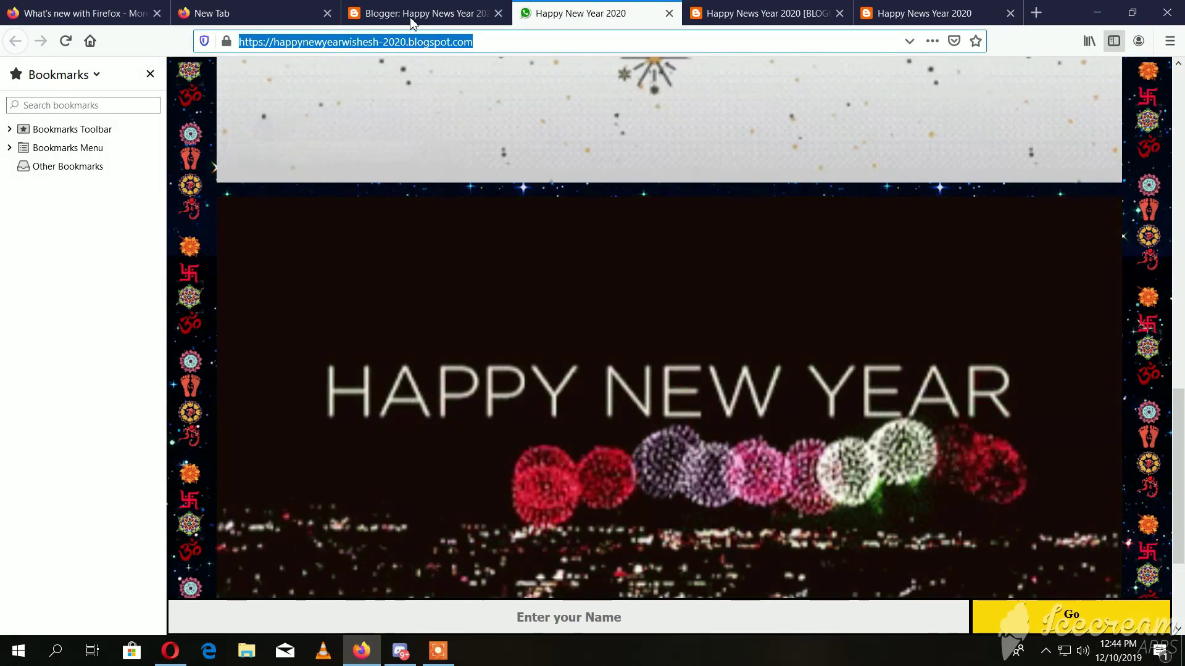
key(ctrl+shift+Tab)
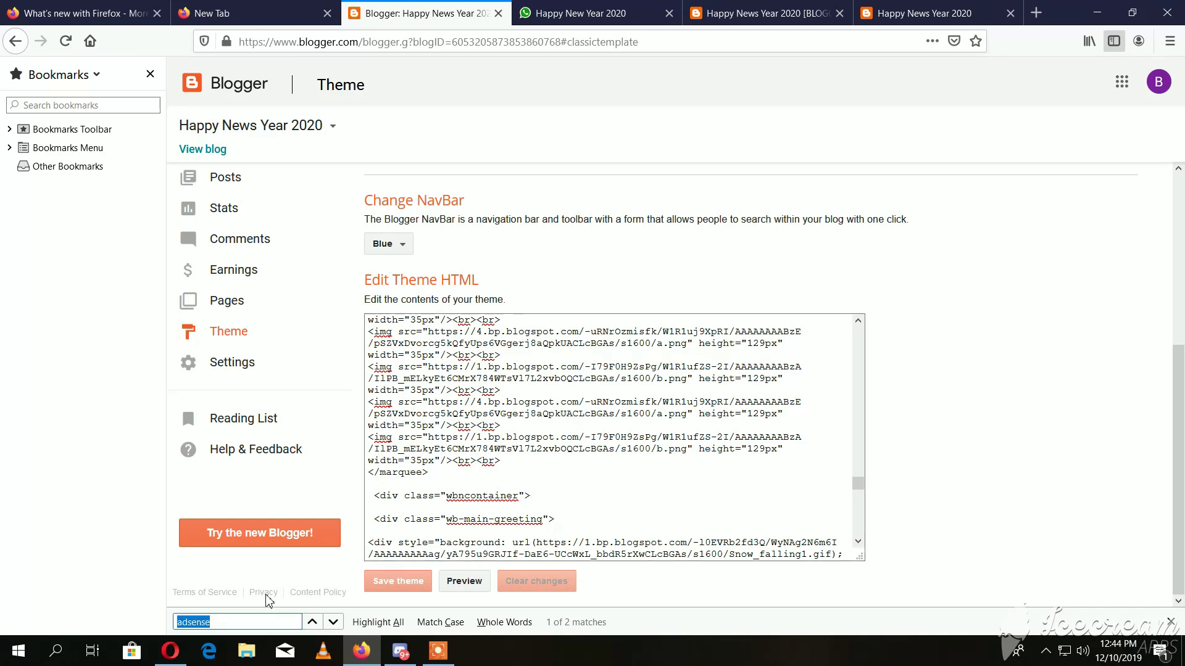
text(a)
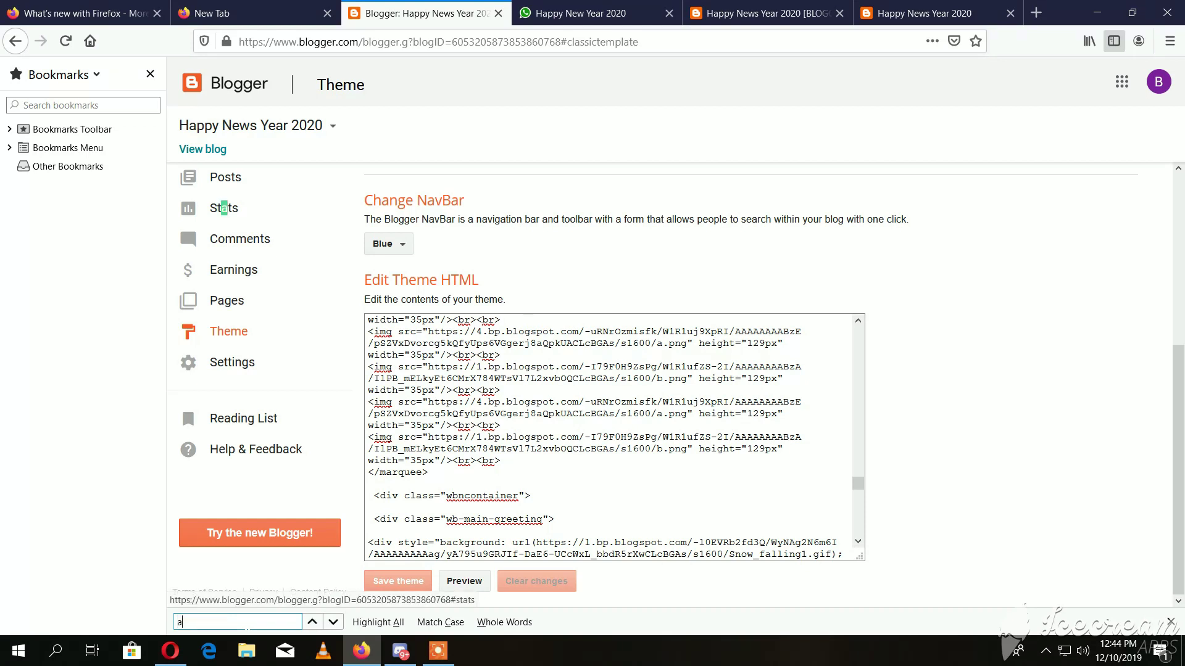
text(dsense)
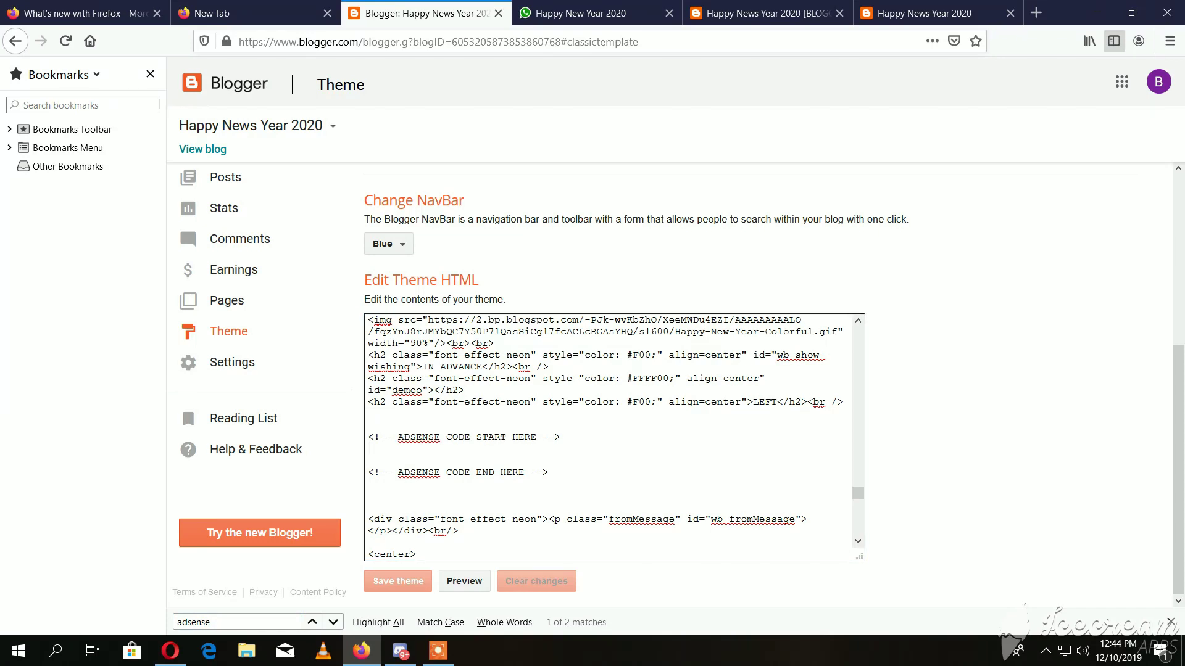
key(ctrl+v)
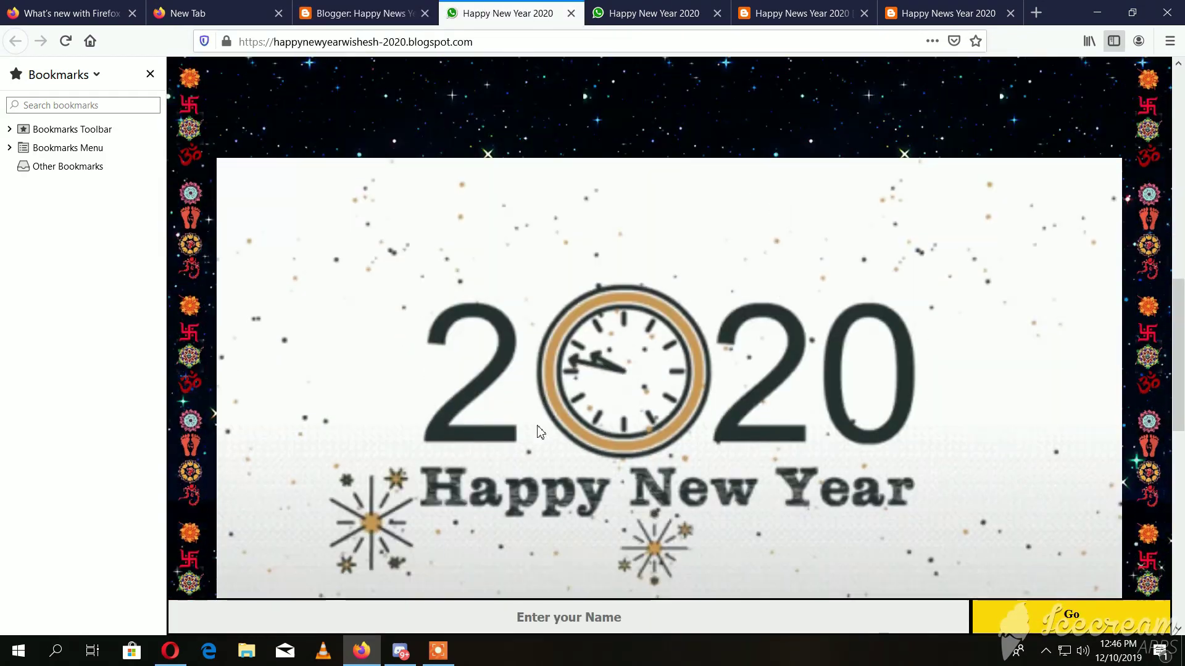
scroll(540, 432, down, 10)
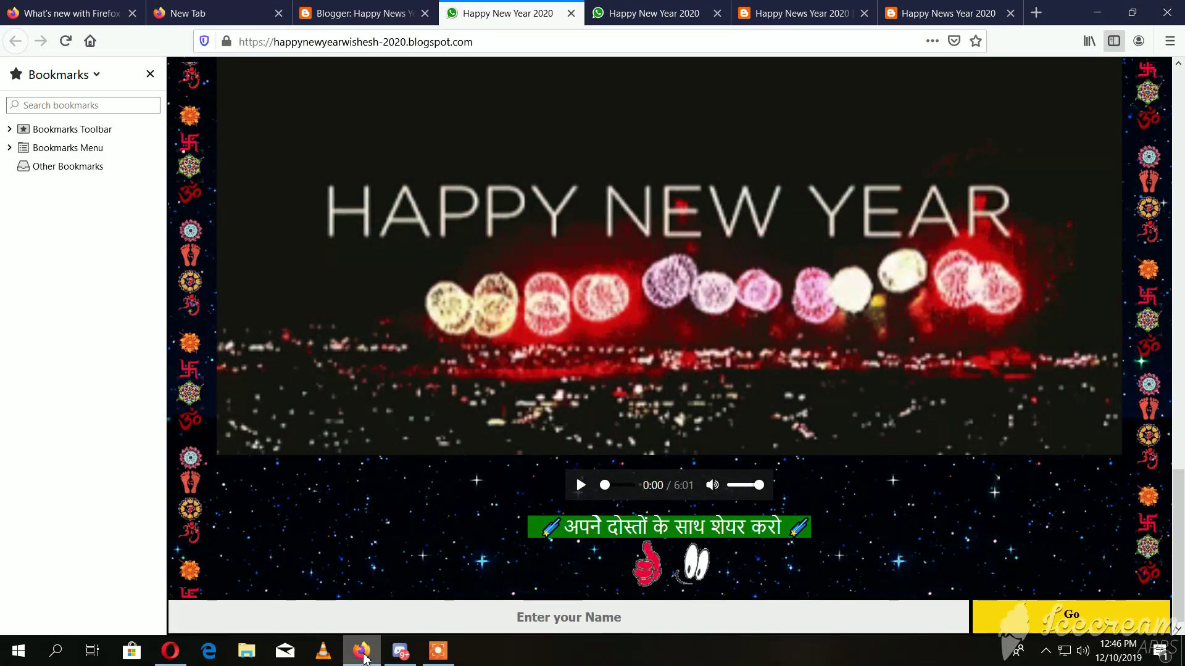
mouse_move(364, 651)
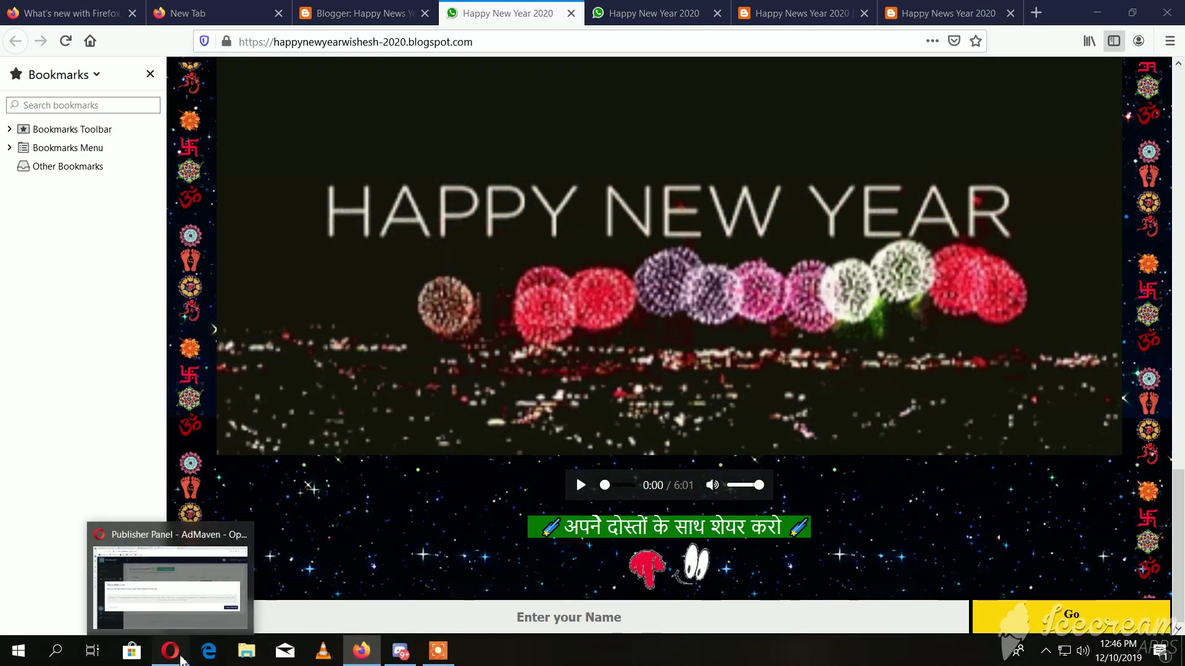
Switch to Ad-Maven in Opera, create a Pop tag for the Happynewyear2020 site and copy its embed code
click(171, 651)
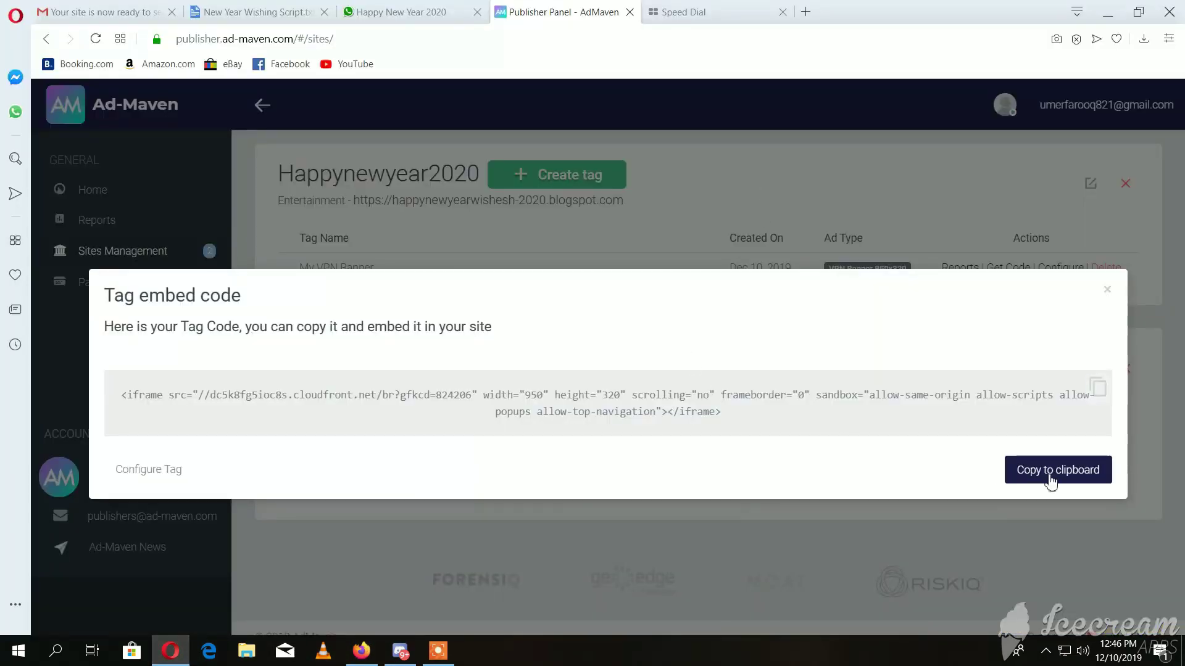
click(1107, 290)
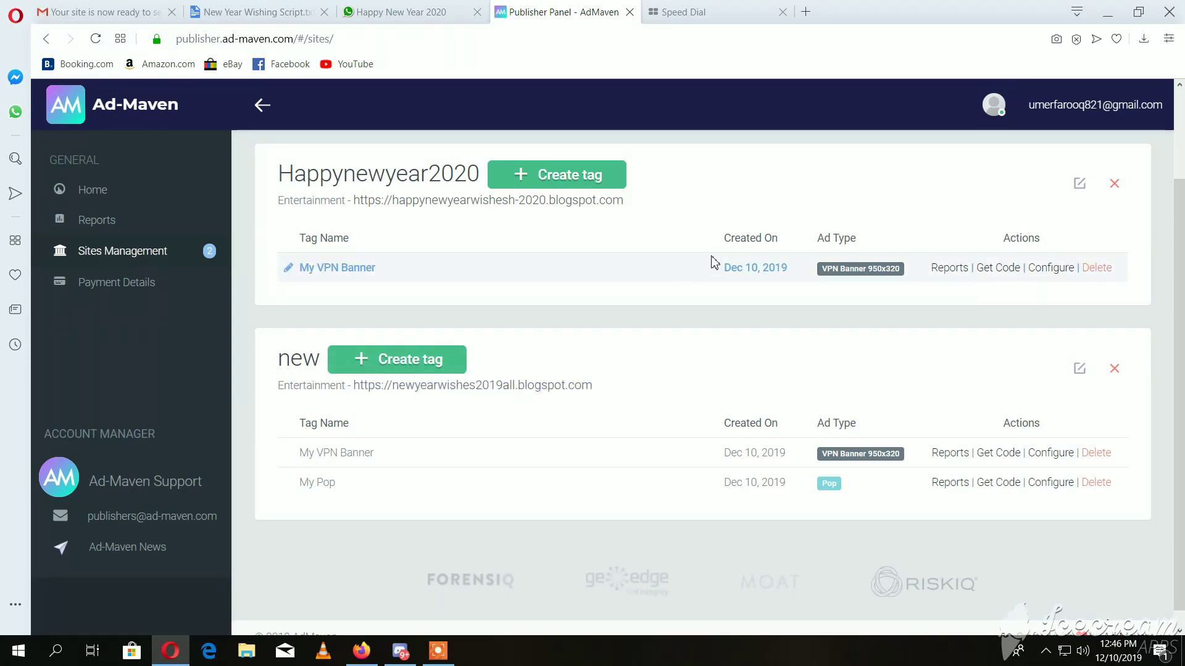
click(574, 180)
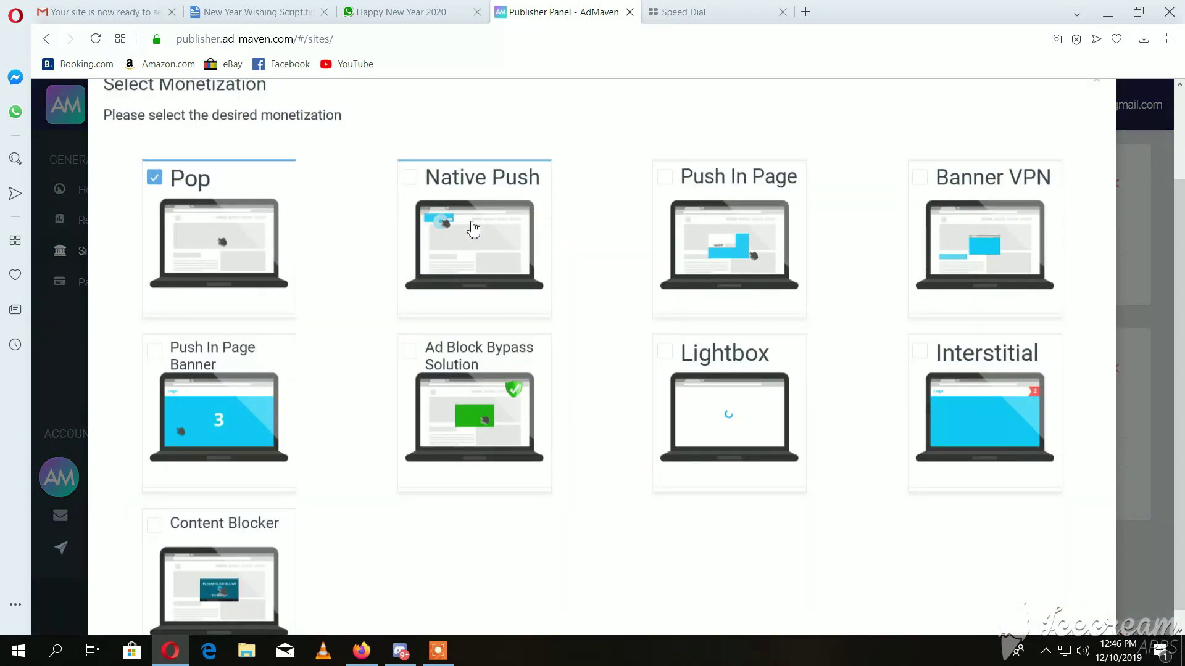
scroll(1004, 532, down, 3)
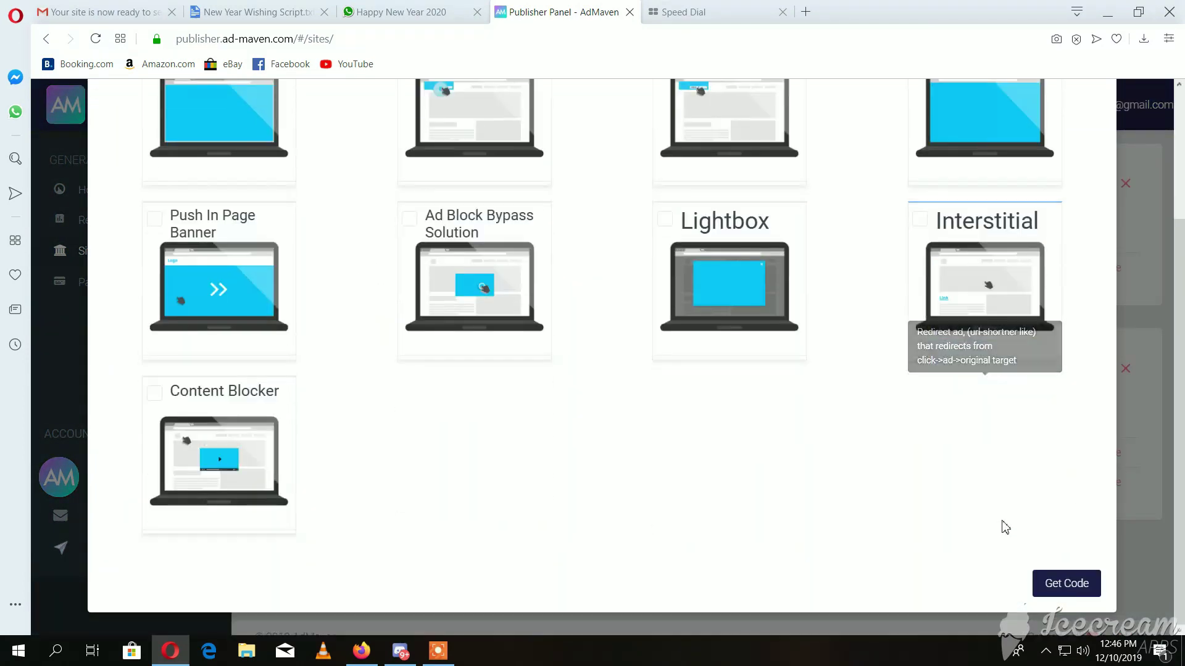
click(1051, 580)
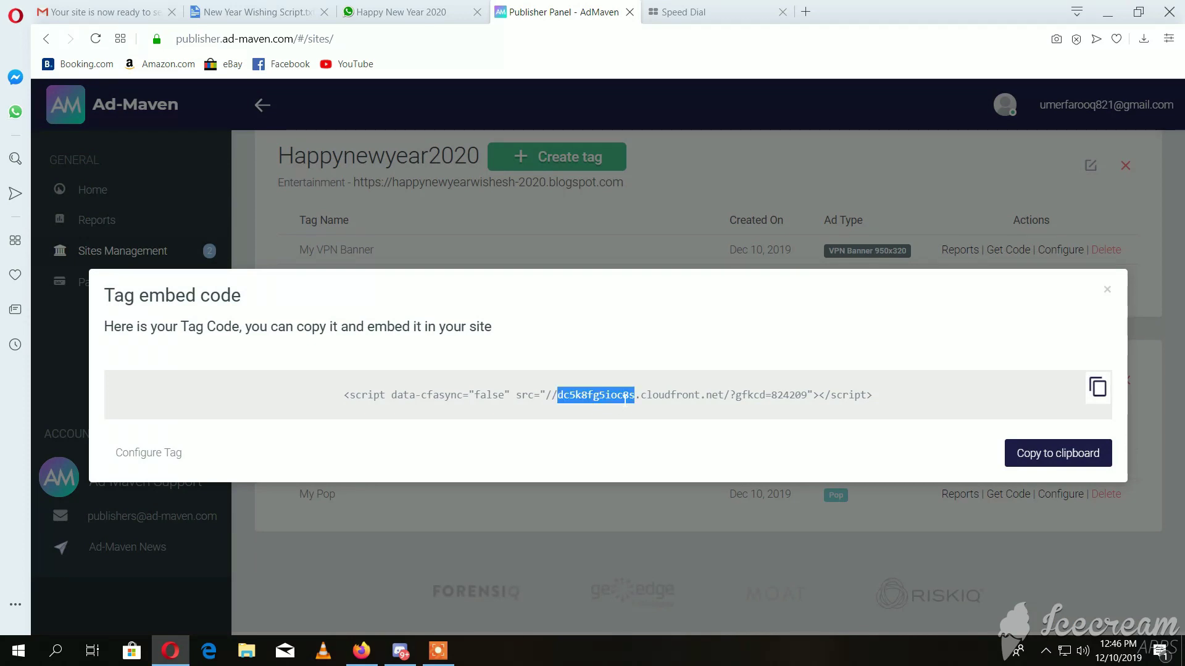
triple_click(625, 399)
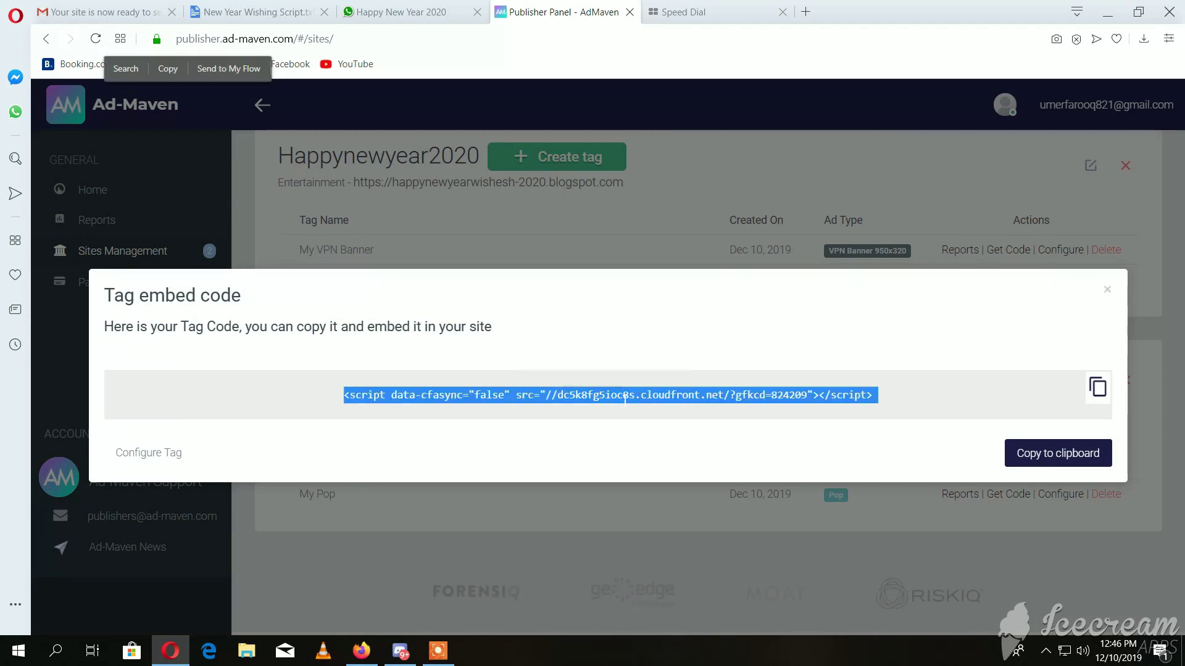
right_click(617, 395)
click(665, 451)
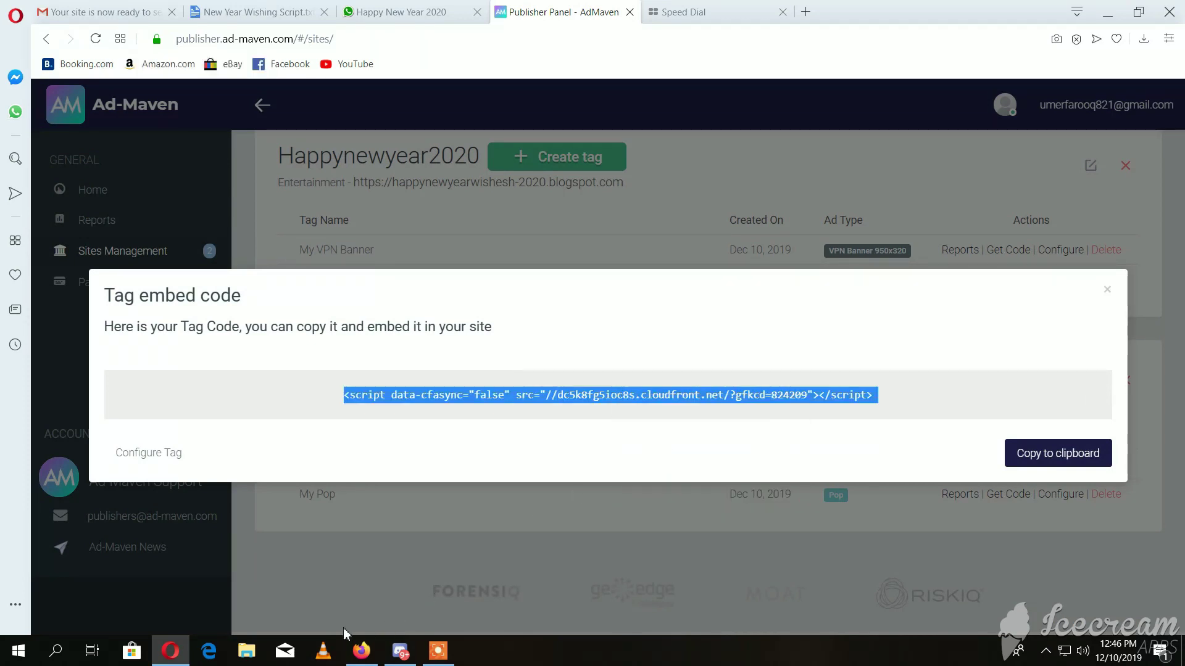
mouse_move(185, 657)
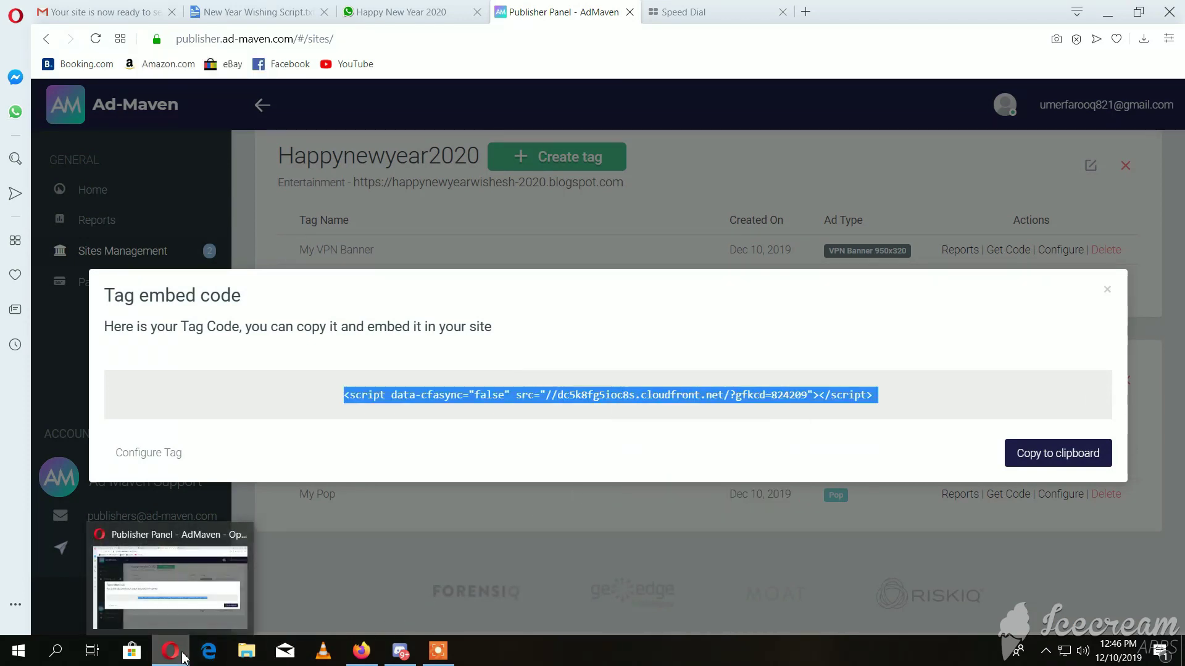
Switch to Firefox, paste the Pop script below the ADSENSE CODE END HERE comment in Blogger's theme HTML and save the theme
click(361, 651)
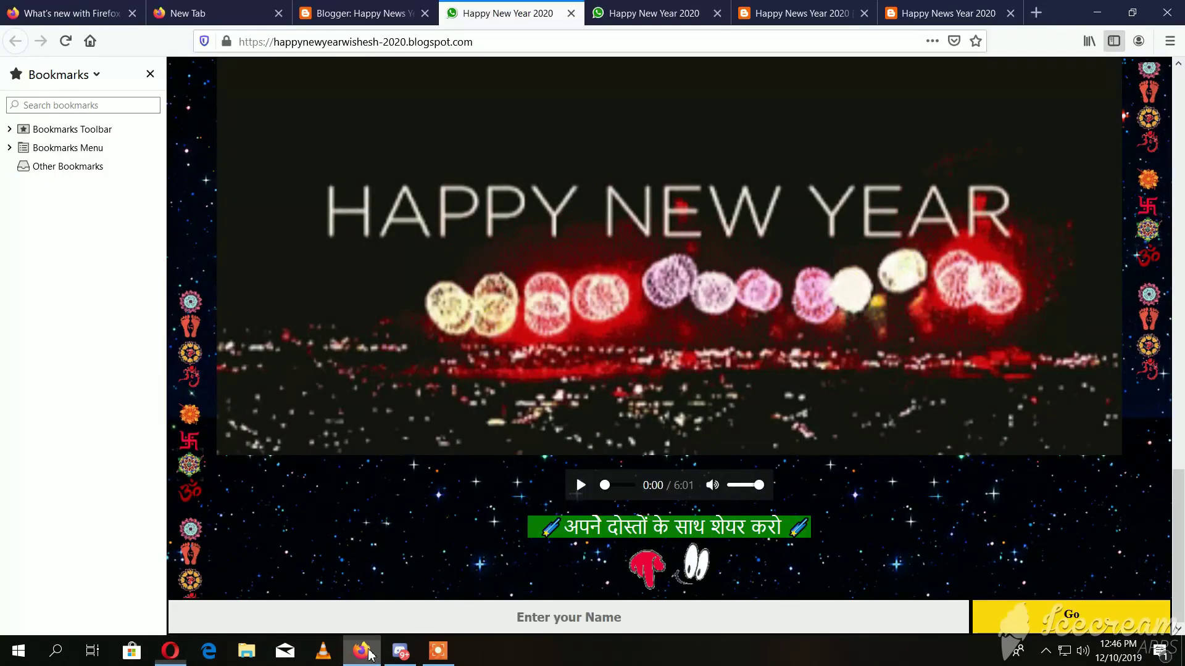
click(325, 6)
scroll(614, 438, down, 4)
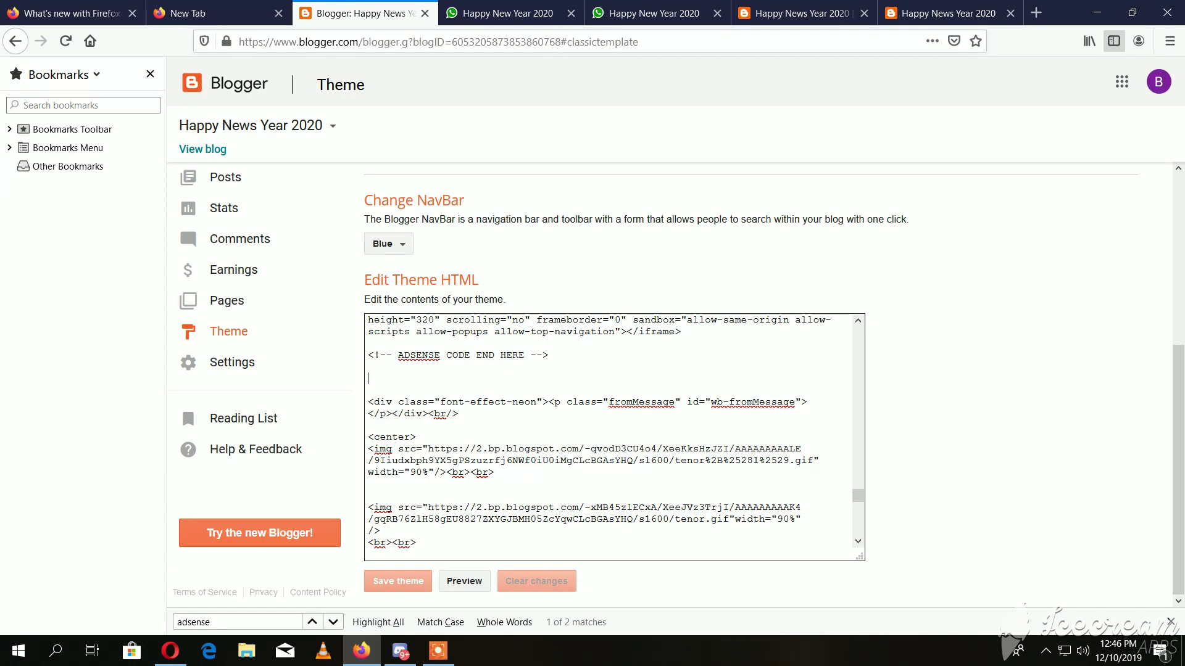
key(ctrl+v)
scroll(614, 438, up, 4)
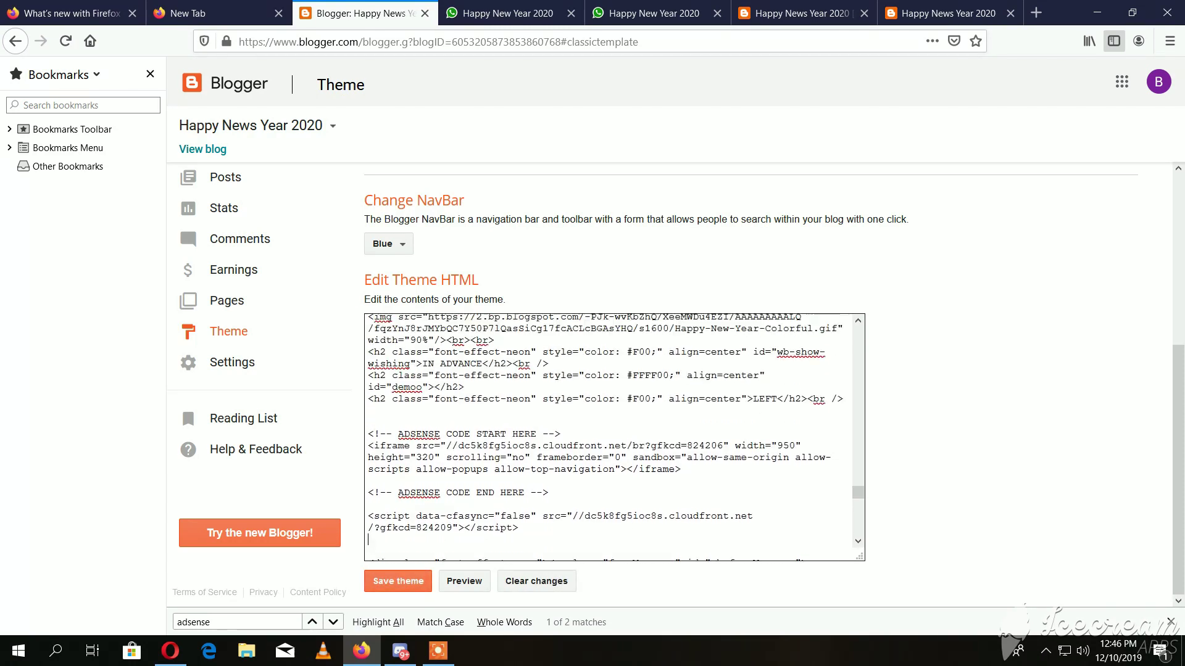
scroll(454, 474, down, 2)
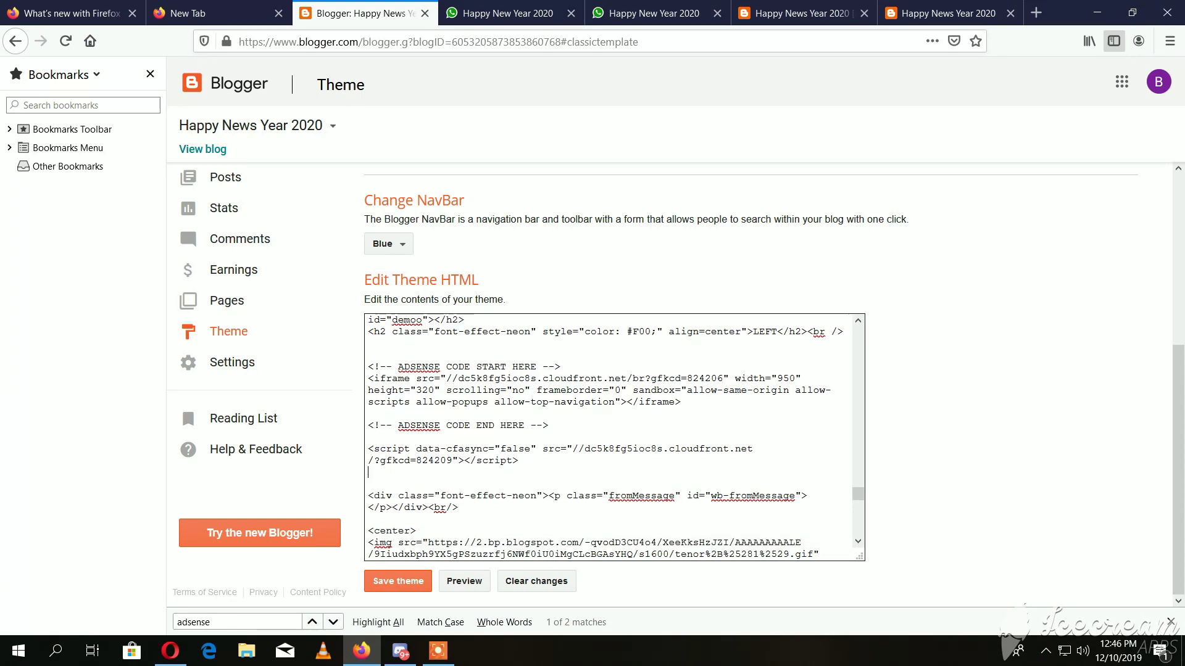
click(399, 584)
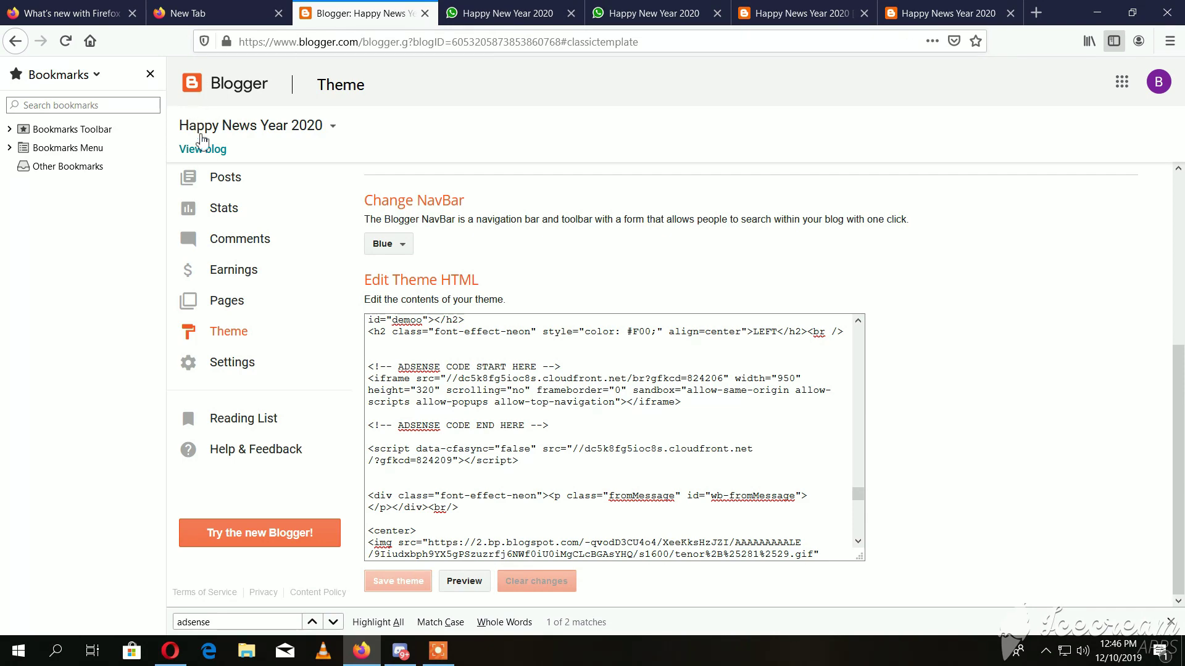
Open the published blog in a new tab and test its gift box for the pop ad
right_click(206, 157)
click(237, 163)
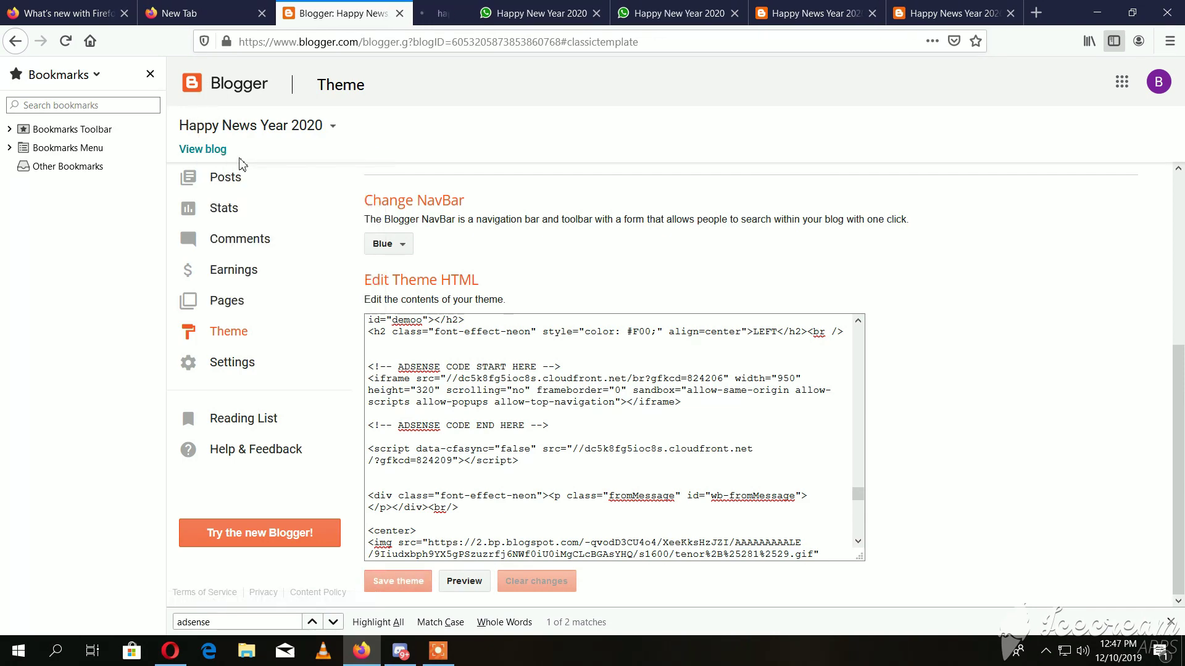
click(430, 17)
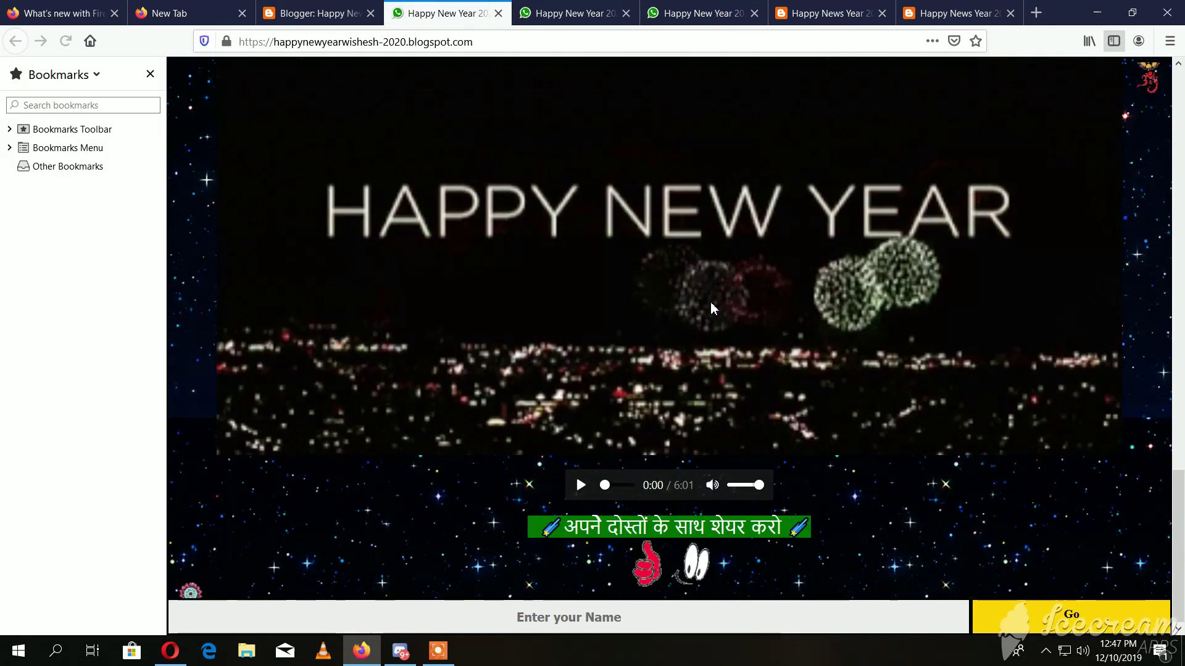
scroll(673, 301, up, 10)
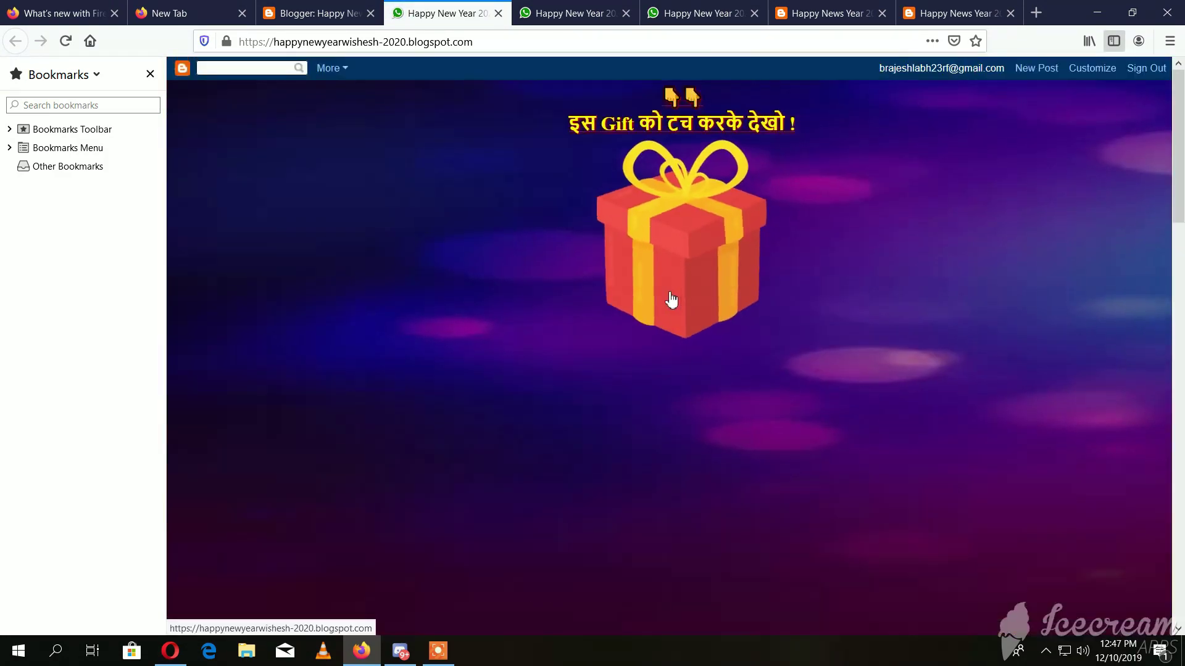
click(629, 249)
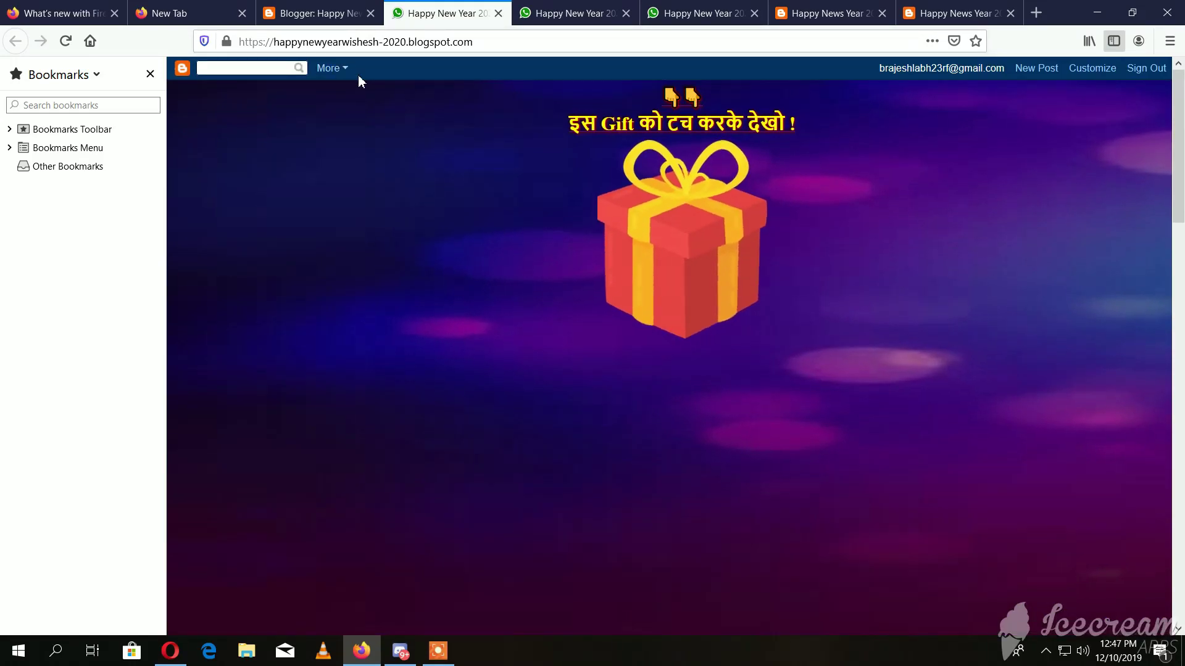
click(563, 8)
click(441, 13)
Check the sample Happy New Year site in Opera, and return to Firefox to copy the published blog's address
click(170, 651)
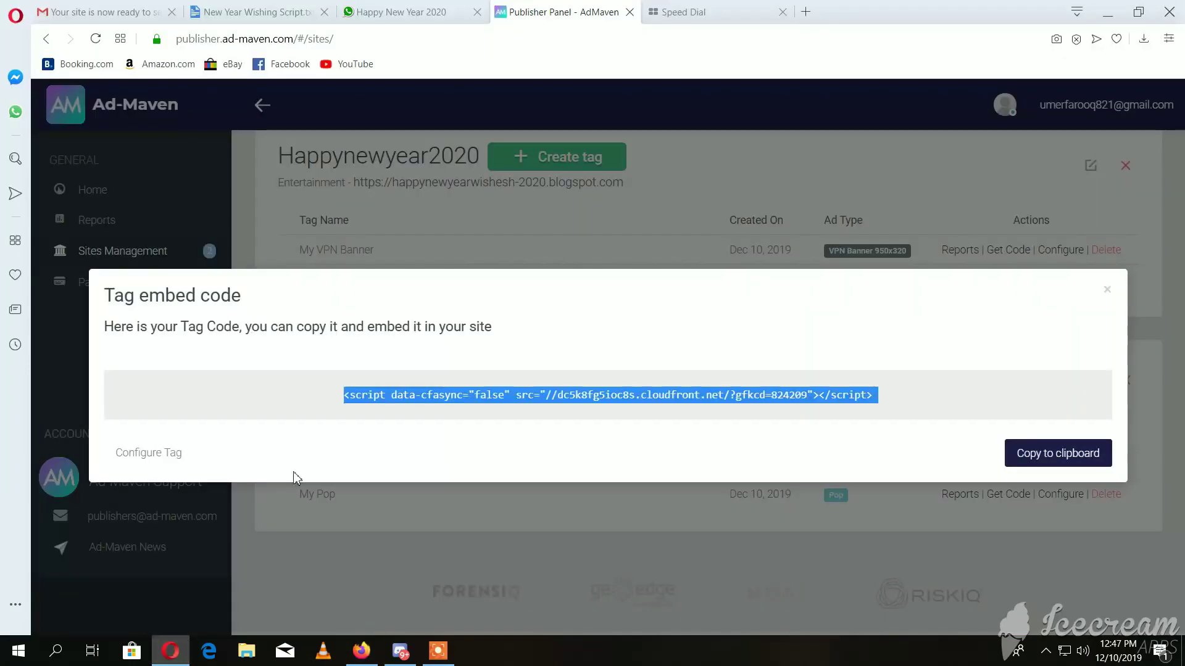
click(424, 8)
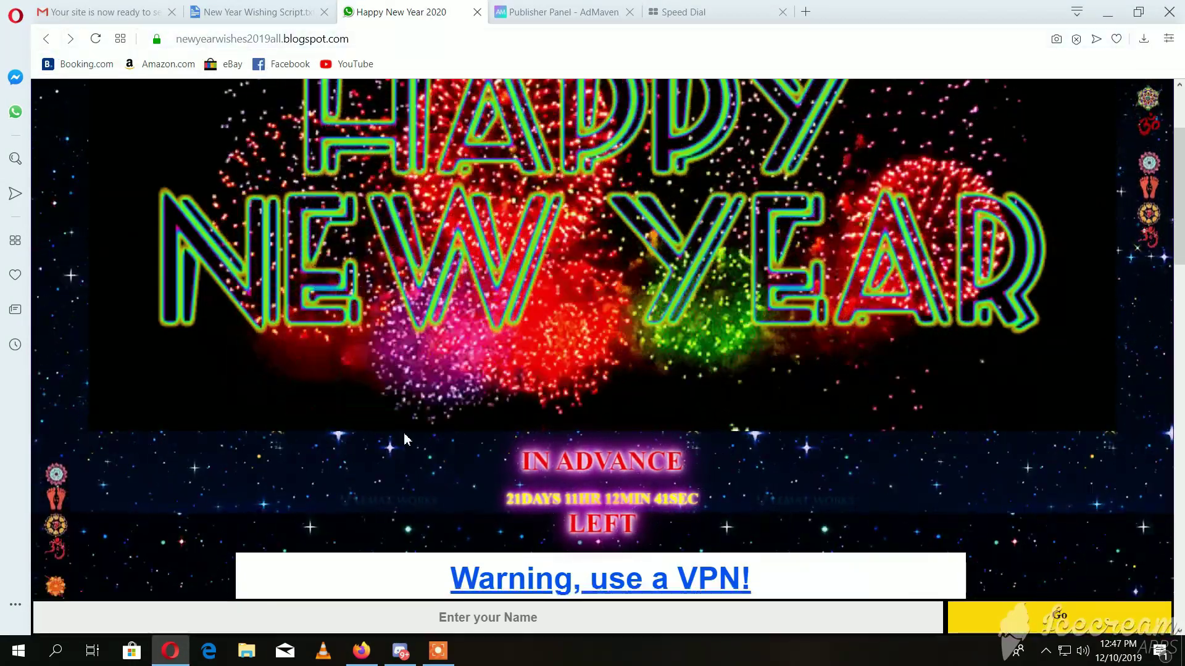
click(363, 651)
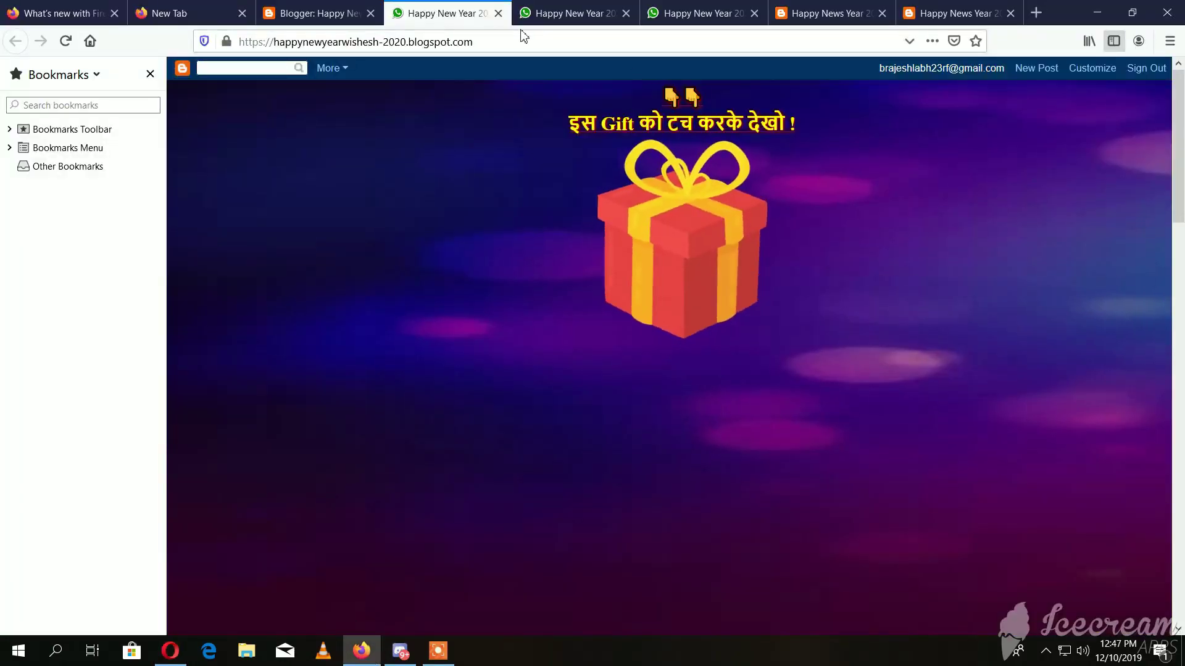
triple_click(455, 42)
right_click(449, 43)
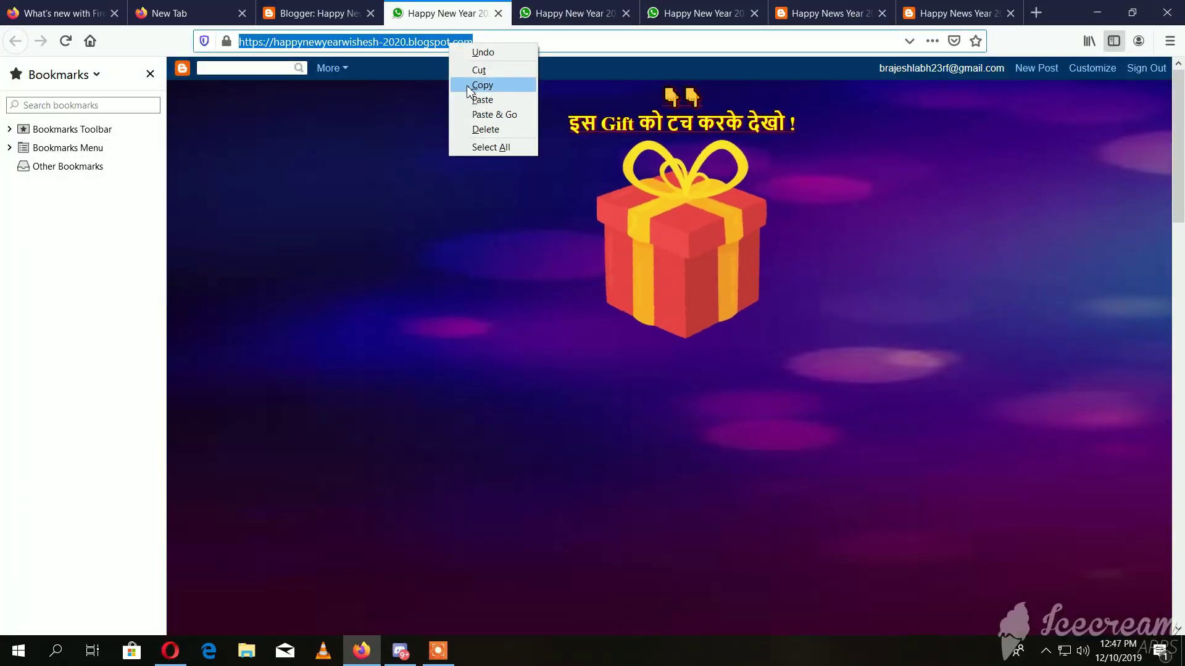
click(492, 86)
mouse_move(171, 656)
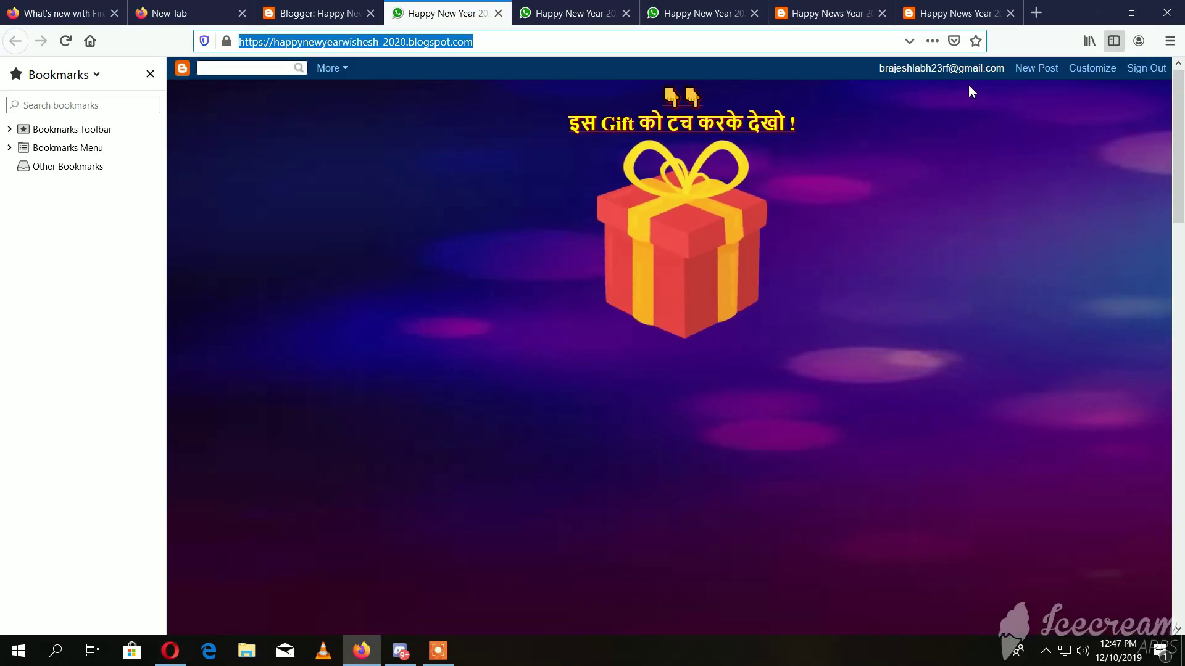
click(170, 650)
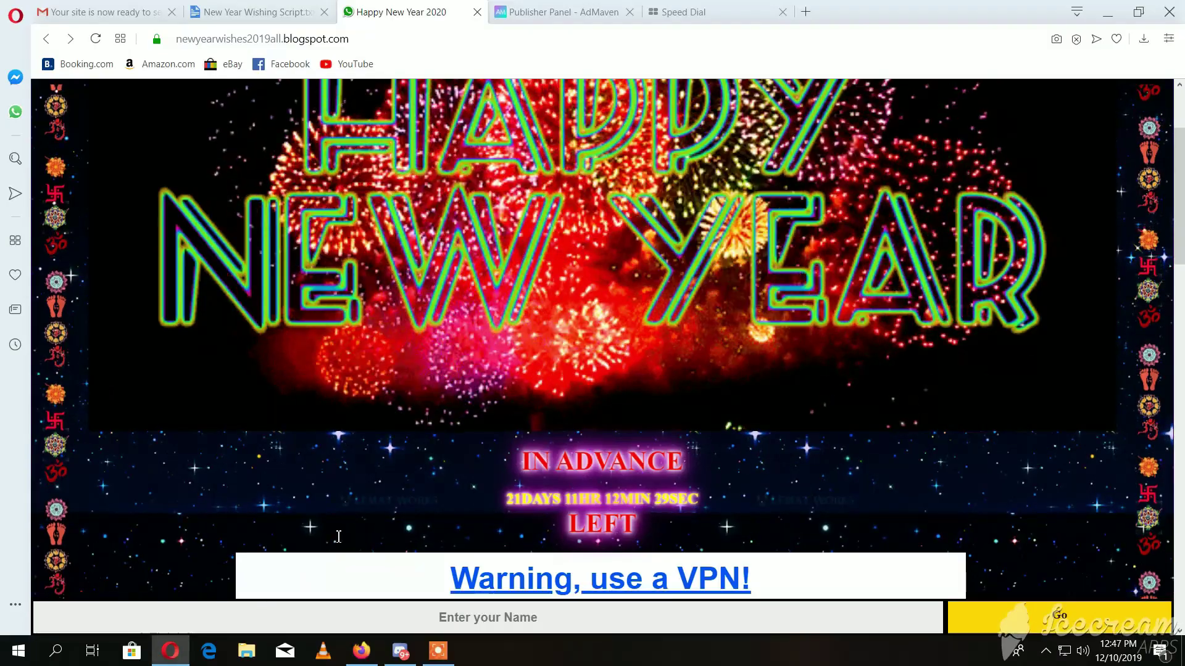
click(806, 12)
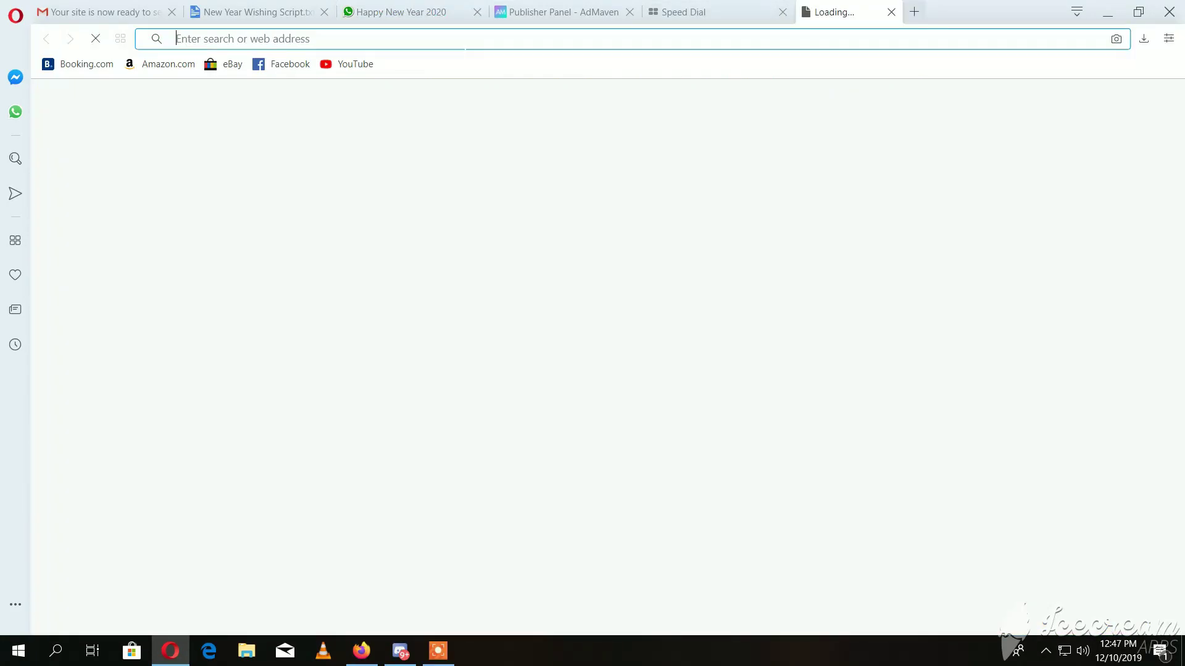
key(ctrl+v)
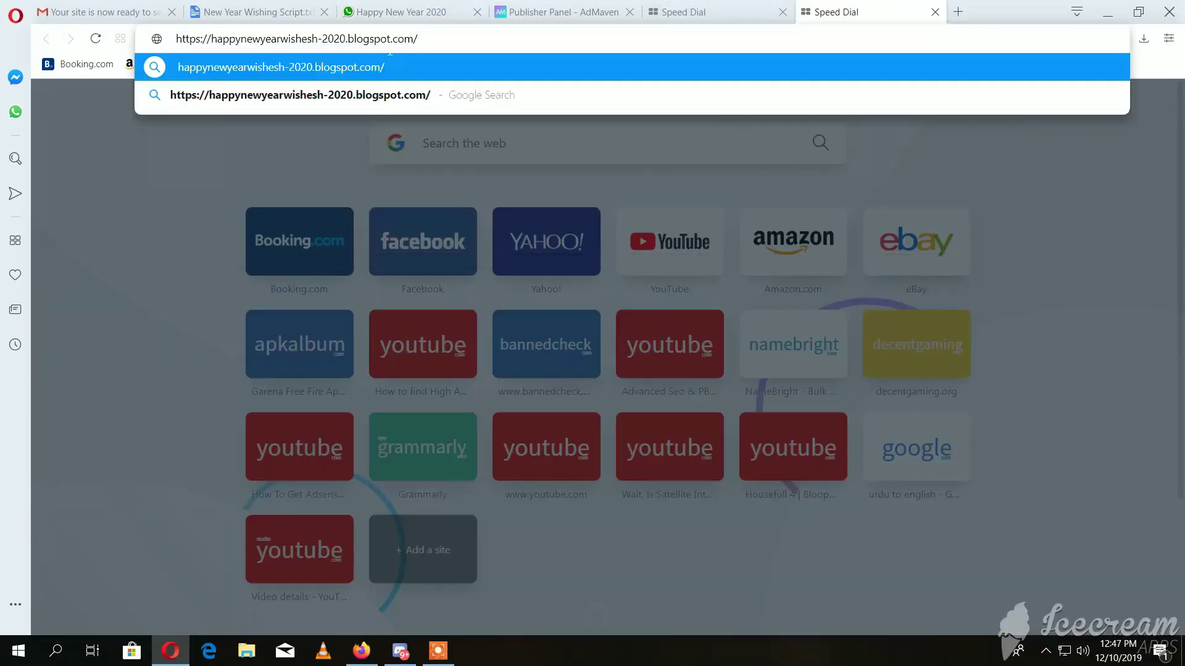
key(Return)
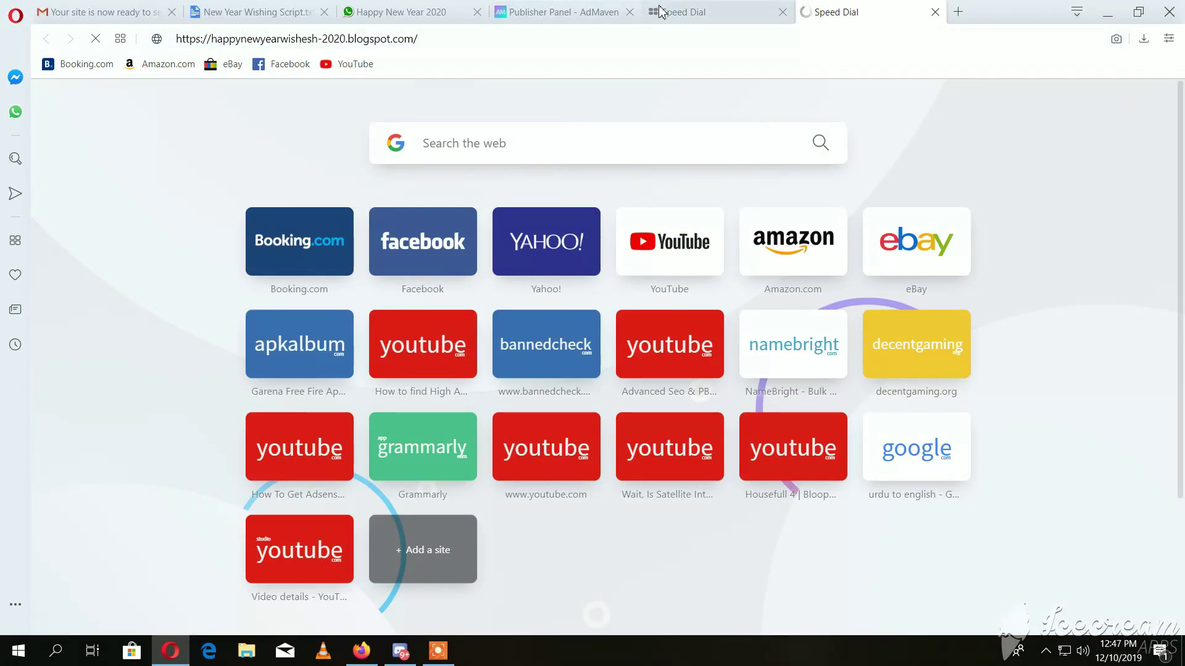